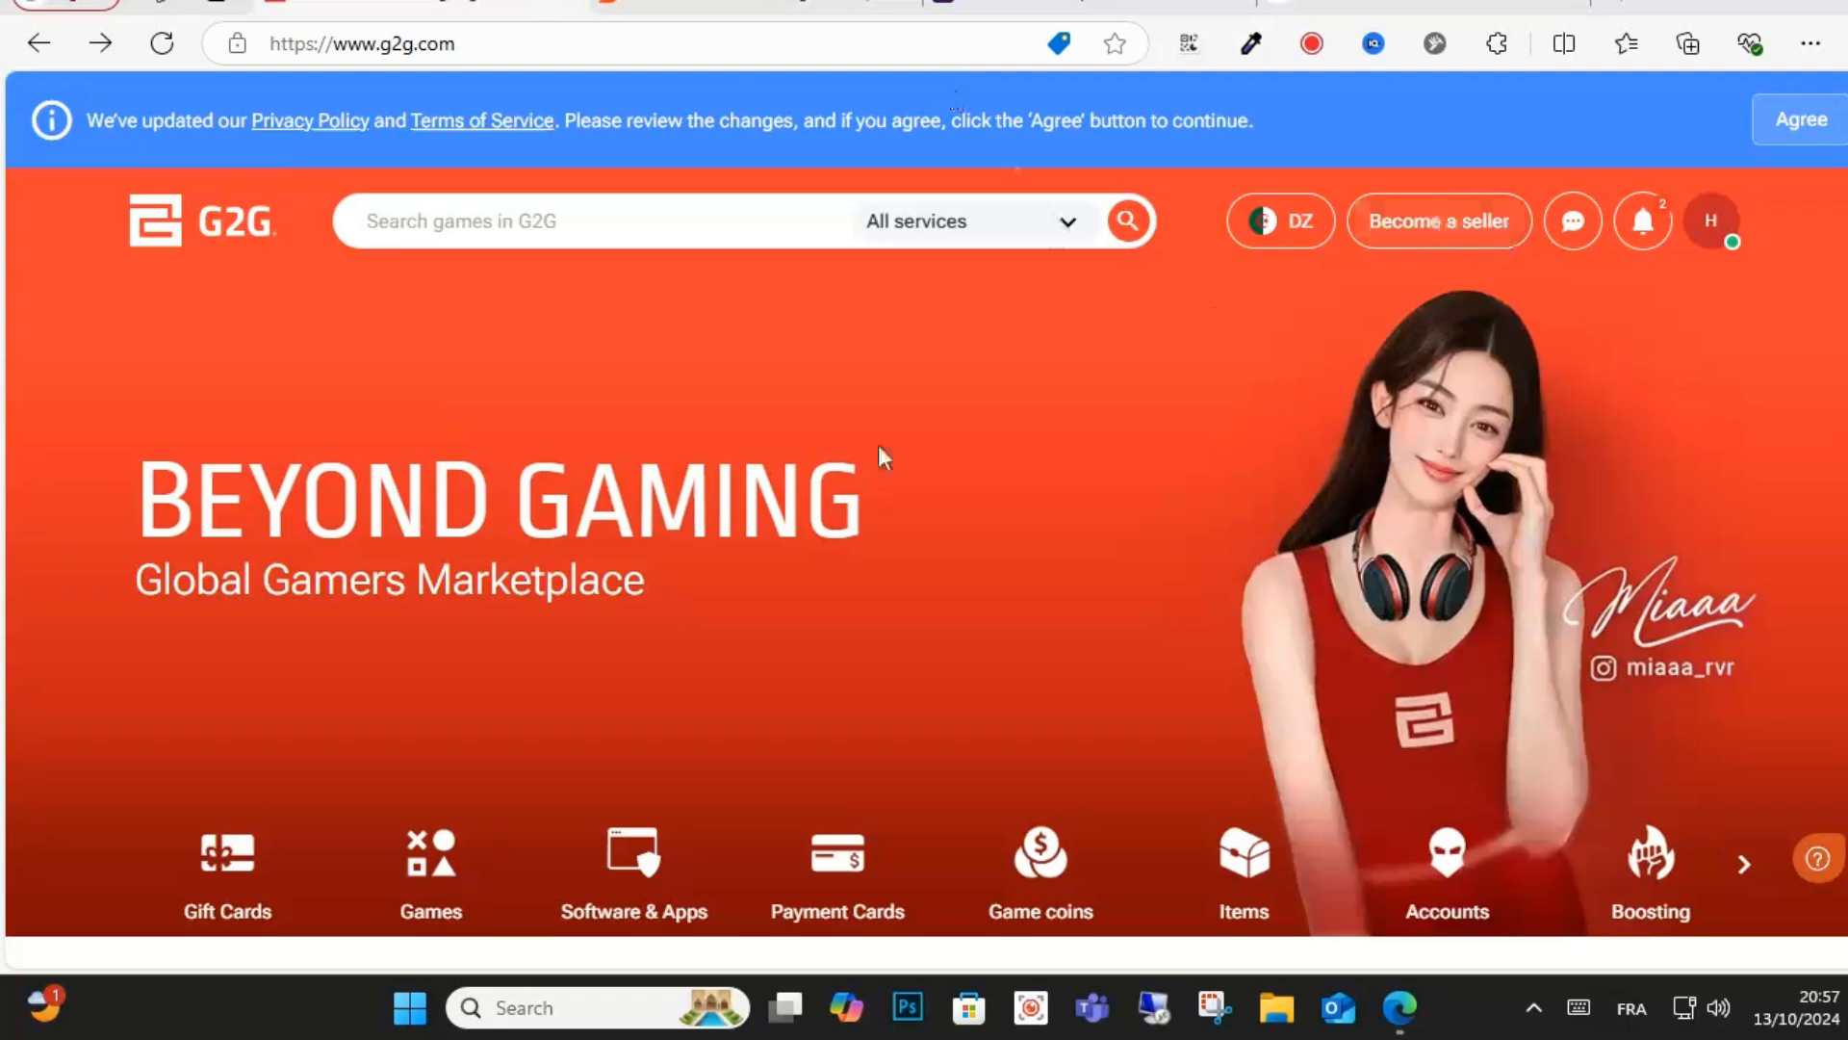
# Step: Visit the 'Become a seller' sign-up page, skim it, and go back to the seller landing page
pyautogui.click(482, 44)
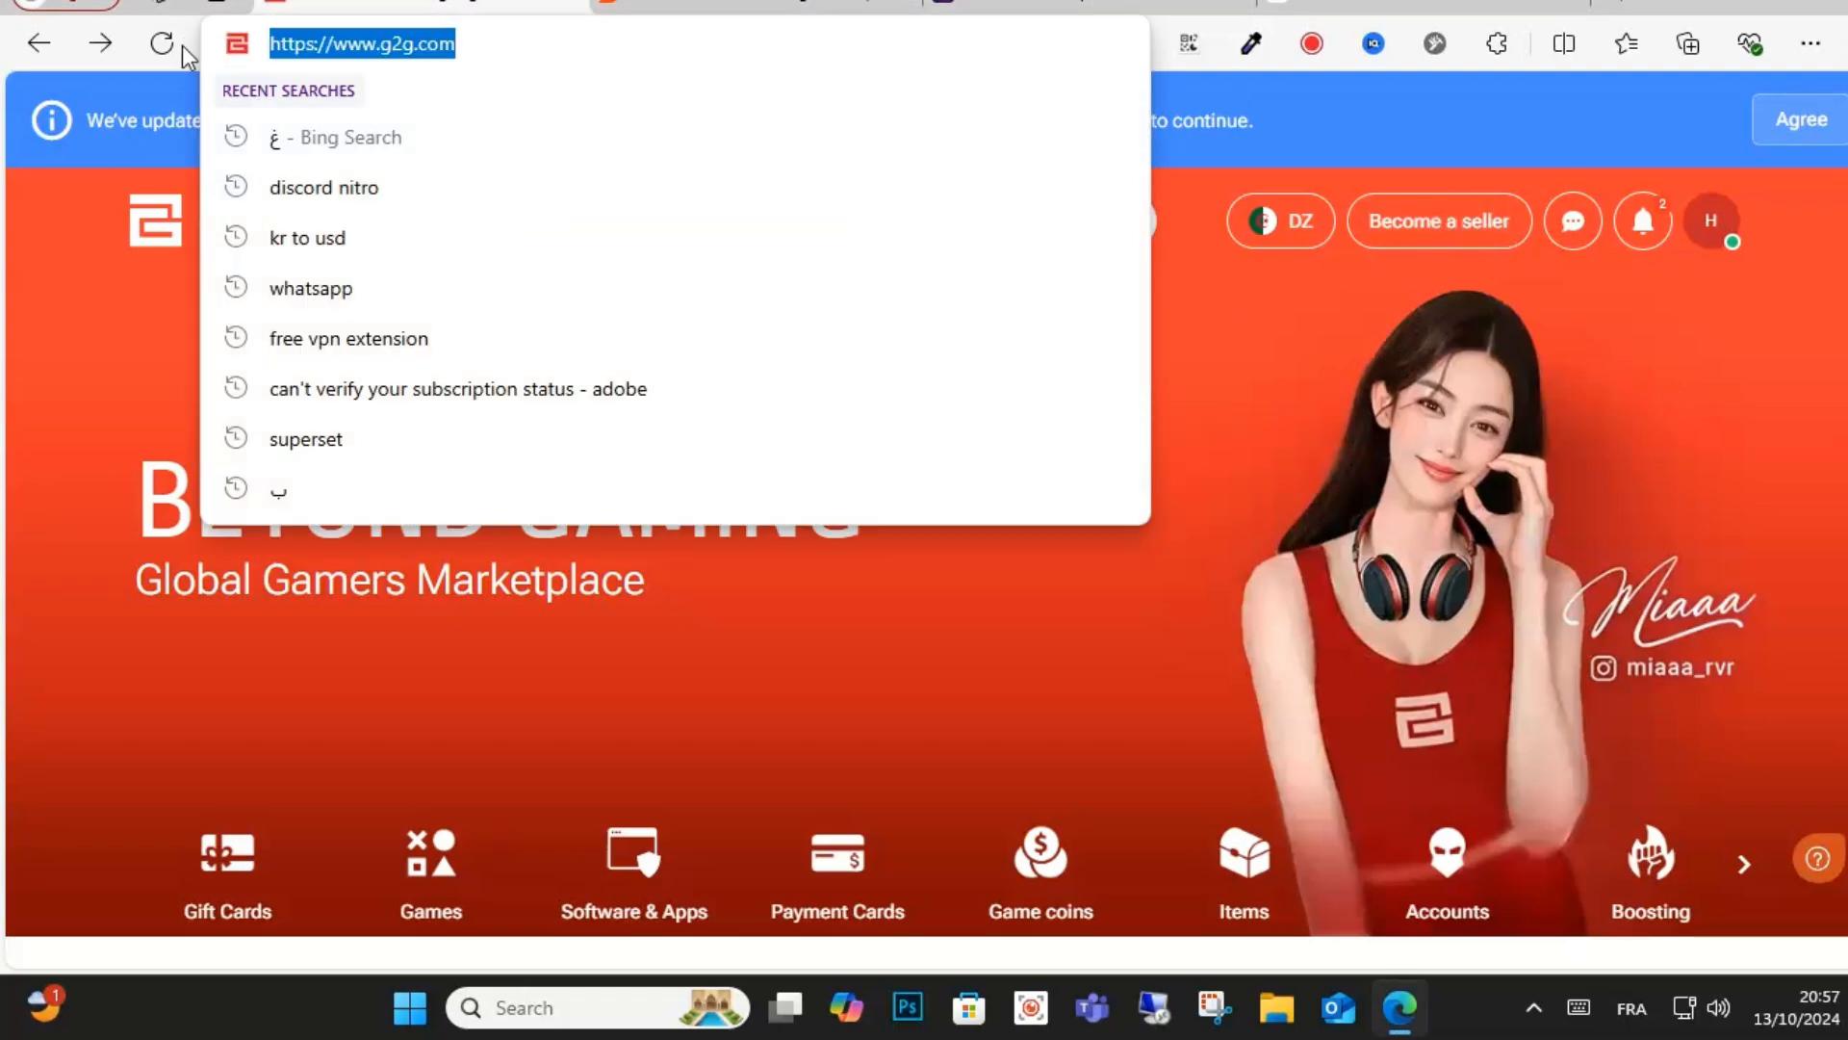
pyautogui.click(316, 11)
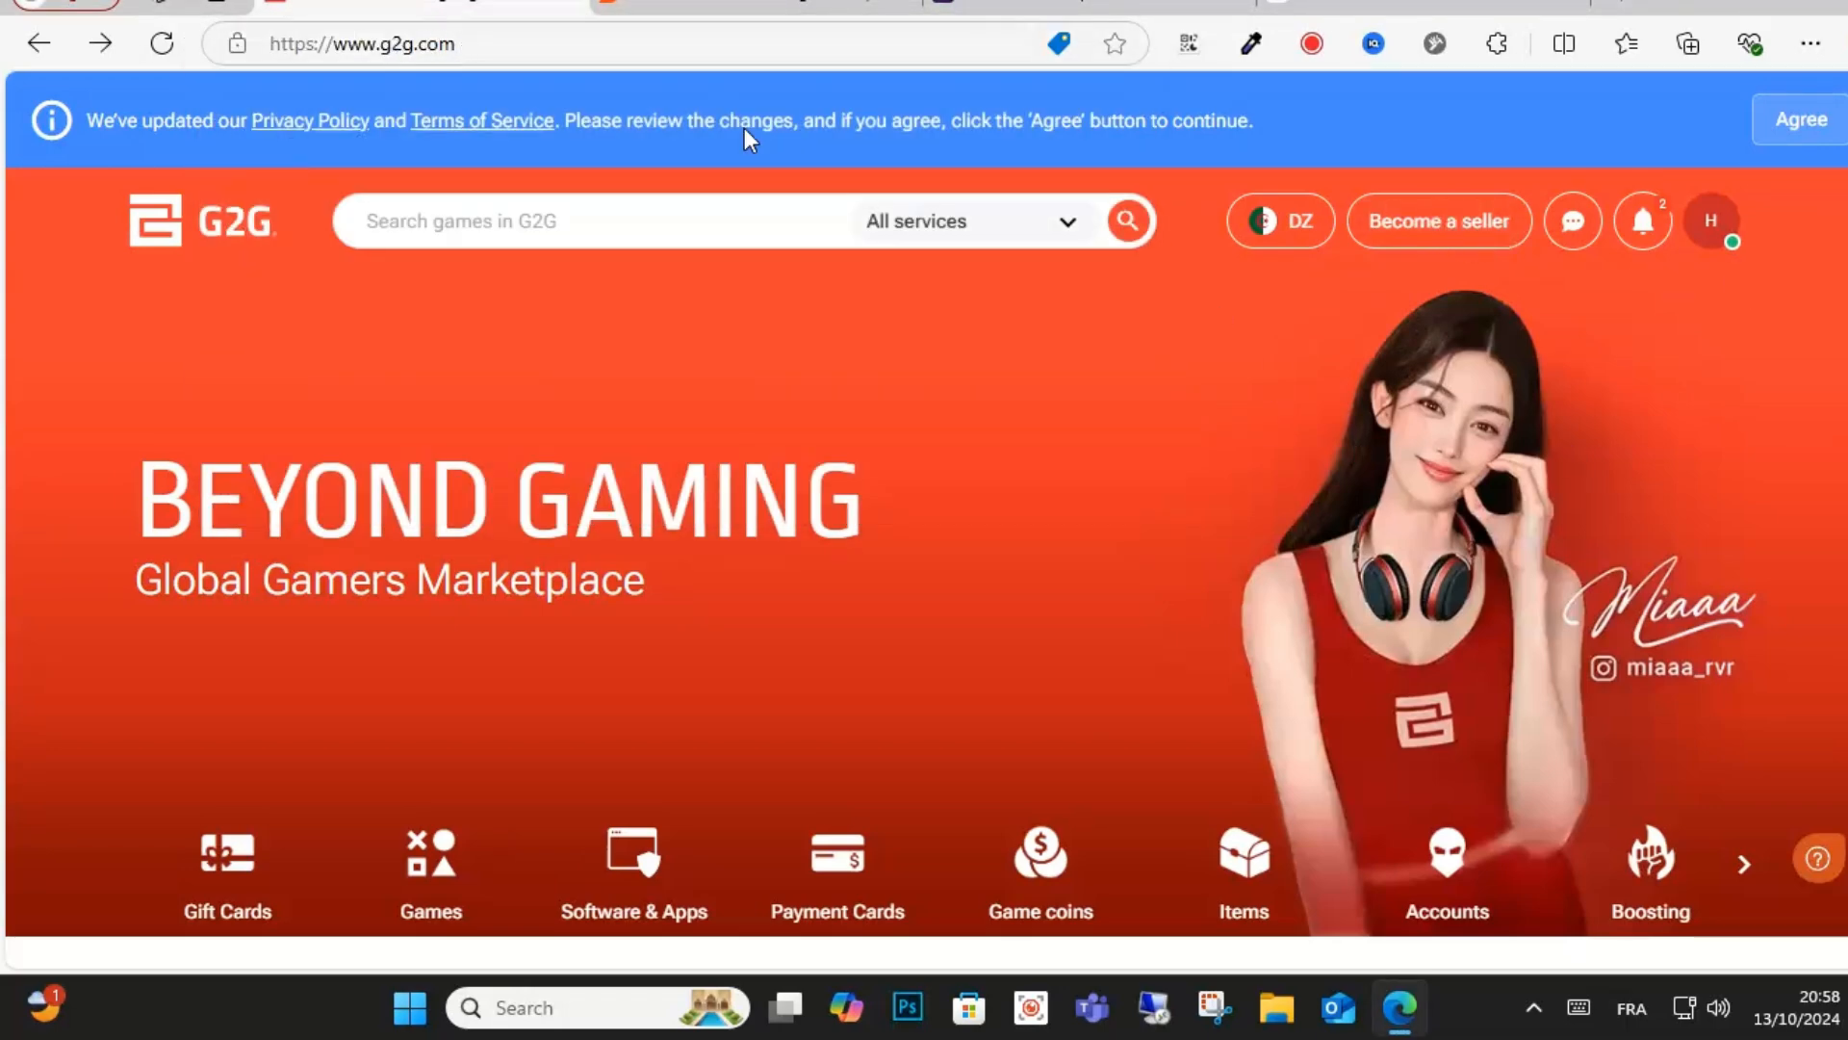
pyautogui.click(1444, 229)
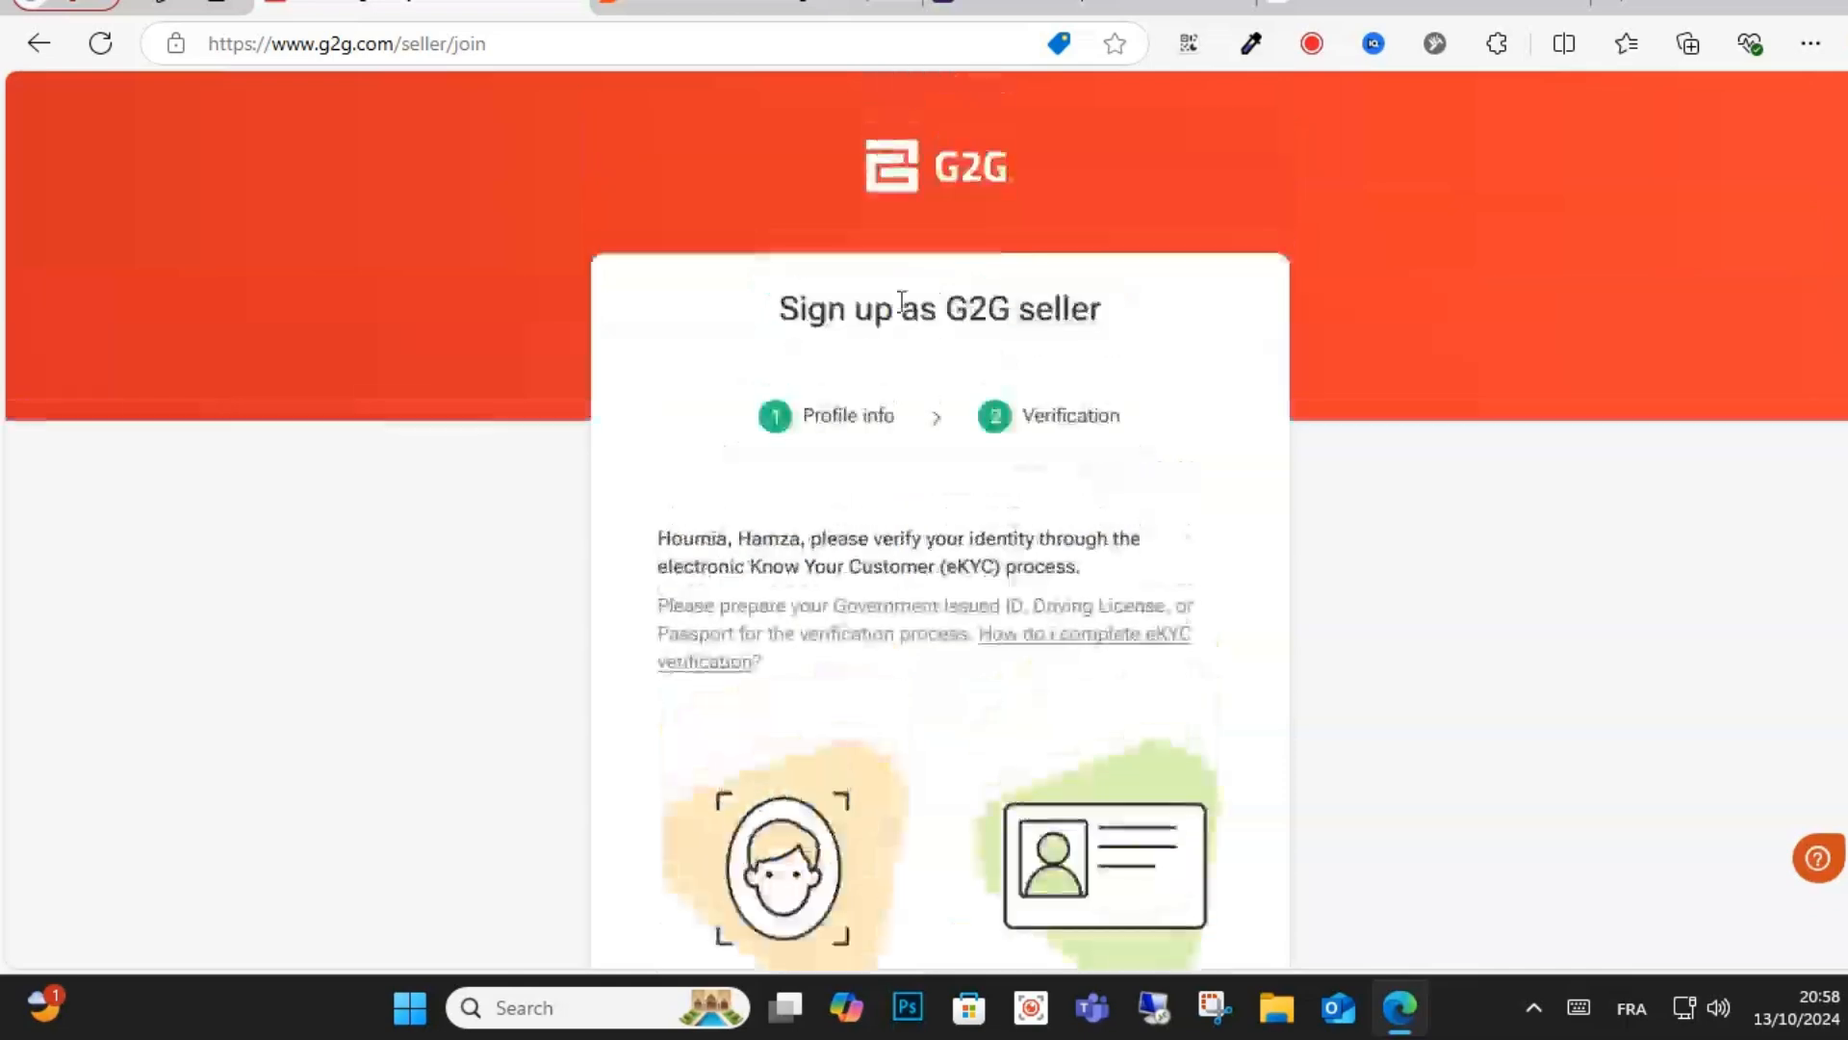
pyautogui.moveTo(769, 307); pyautogui.dragTo(1135, 307)
pyautogui.scroll(-4, 1188, 541)
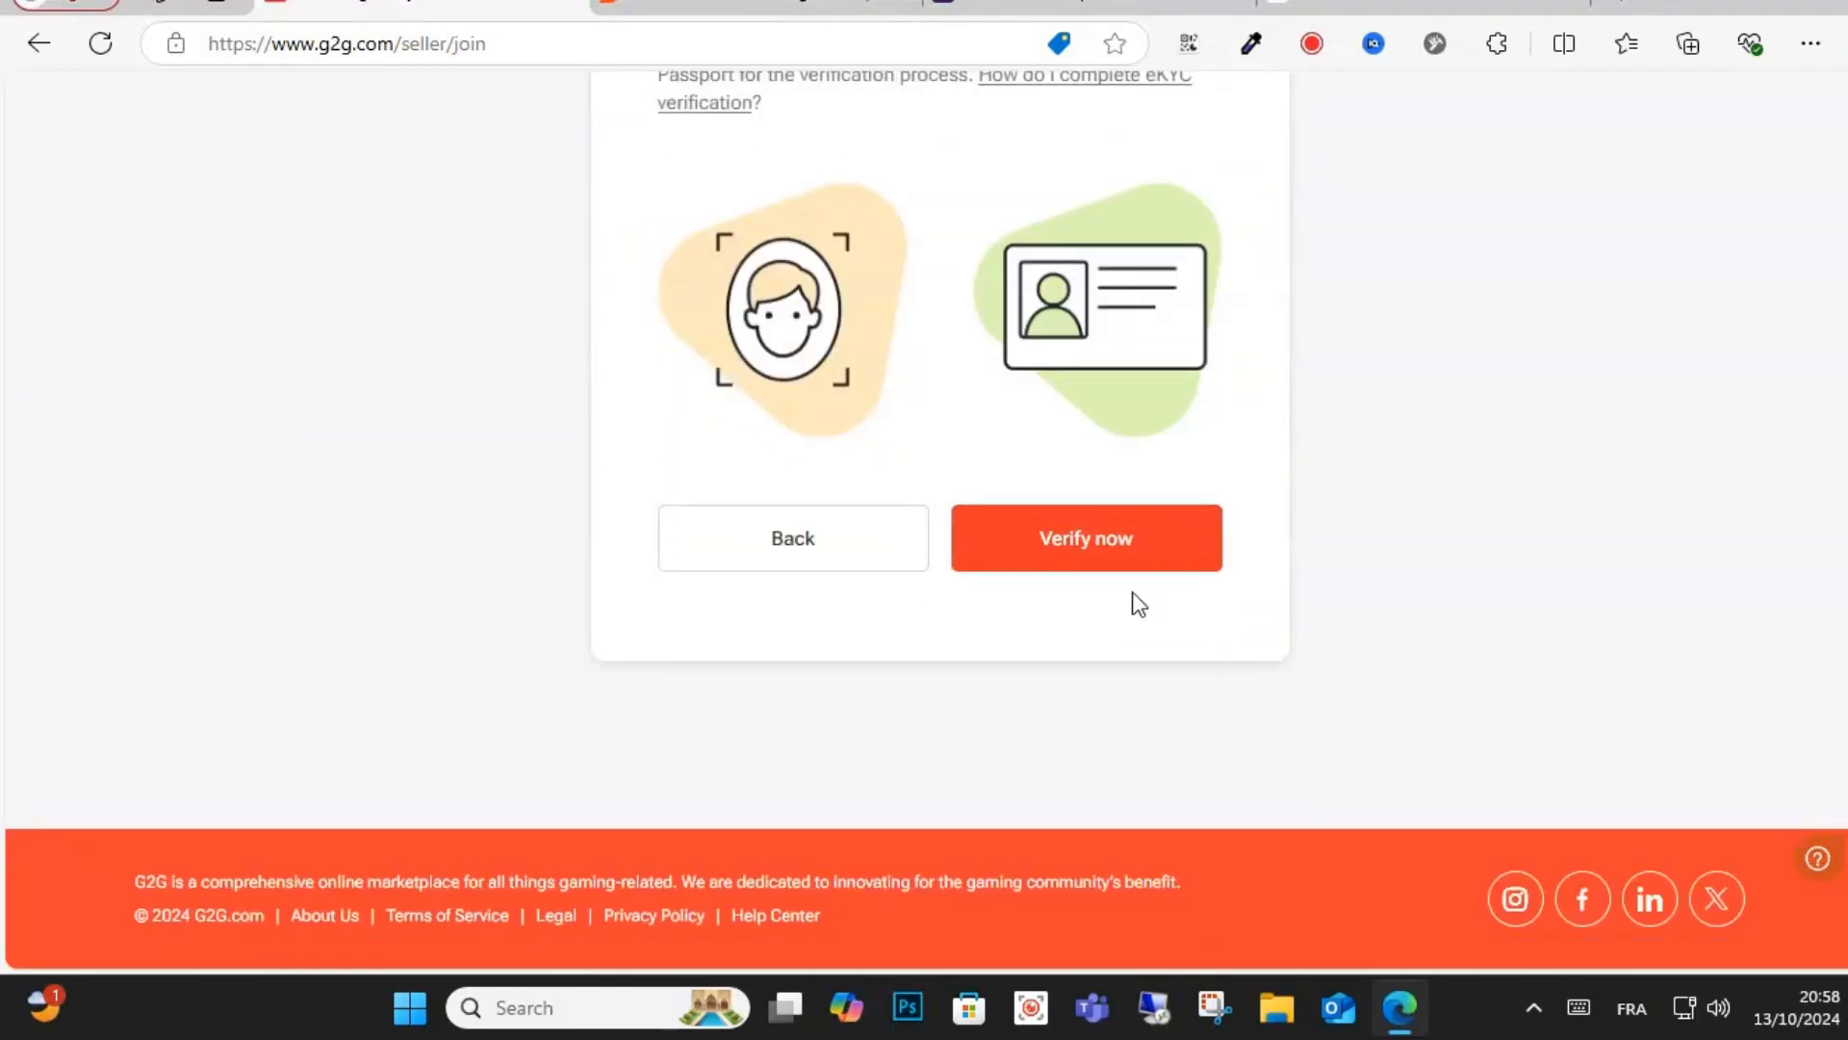
pyautogui.scroll(4, 1134, 596)
pyautogui.hotkey('alt', 'Left')
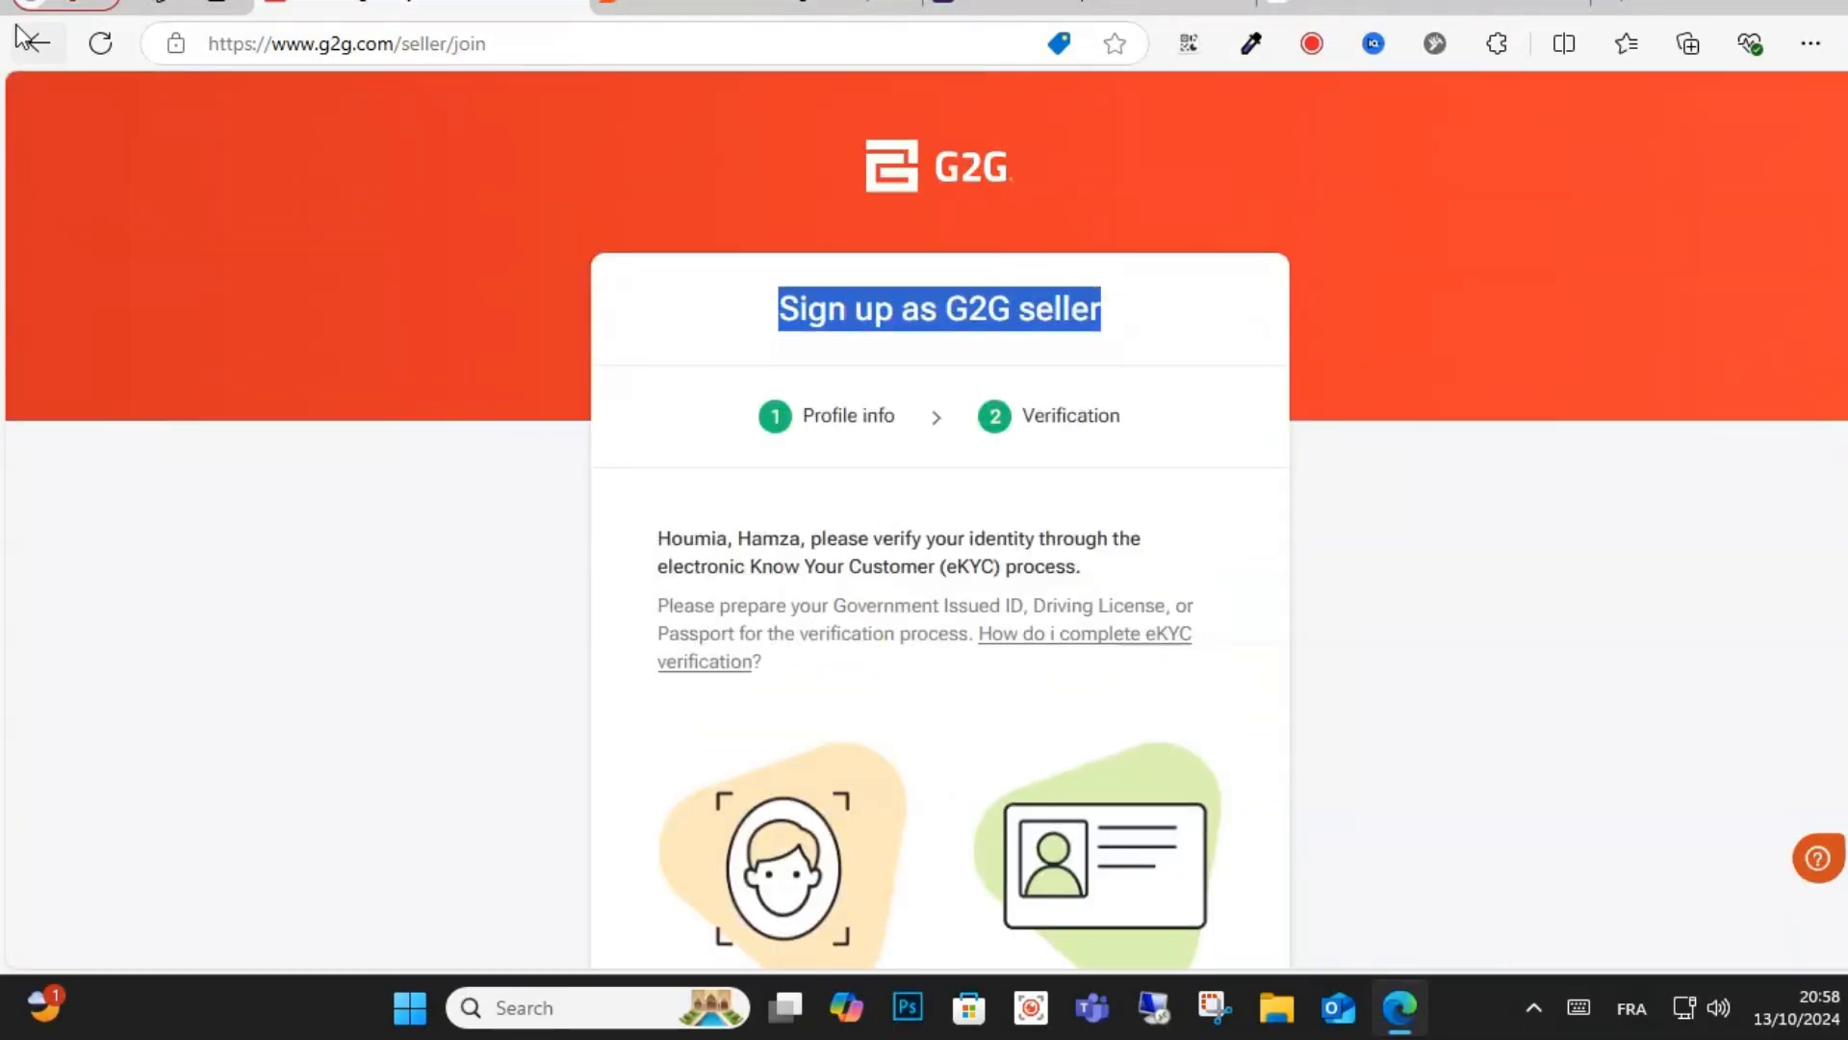
# Step: Log out via the avatar menu, then choose 'Register now' to reach the login page
pyautogui.click(1712, 130)
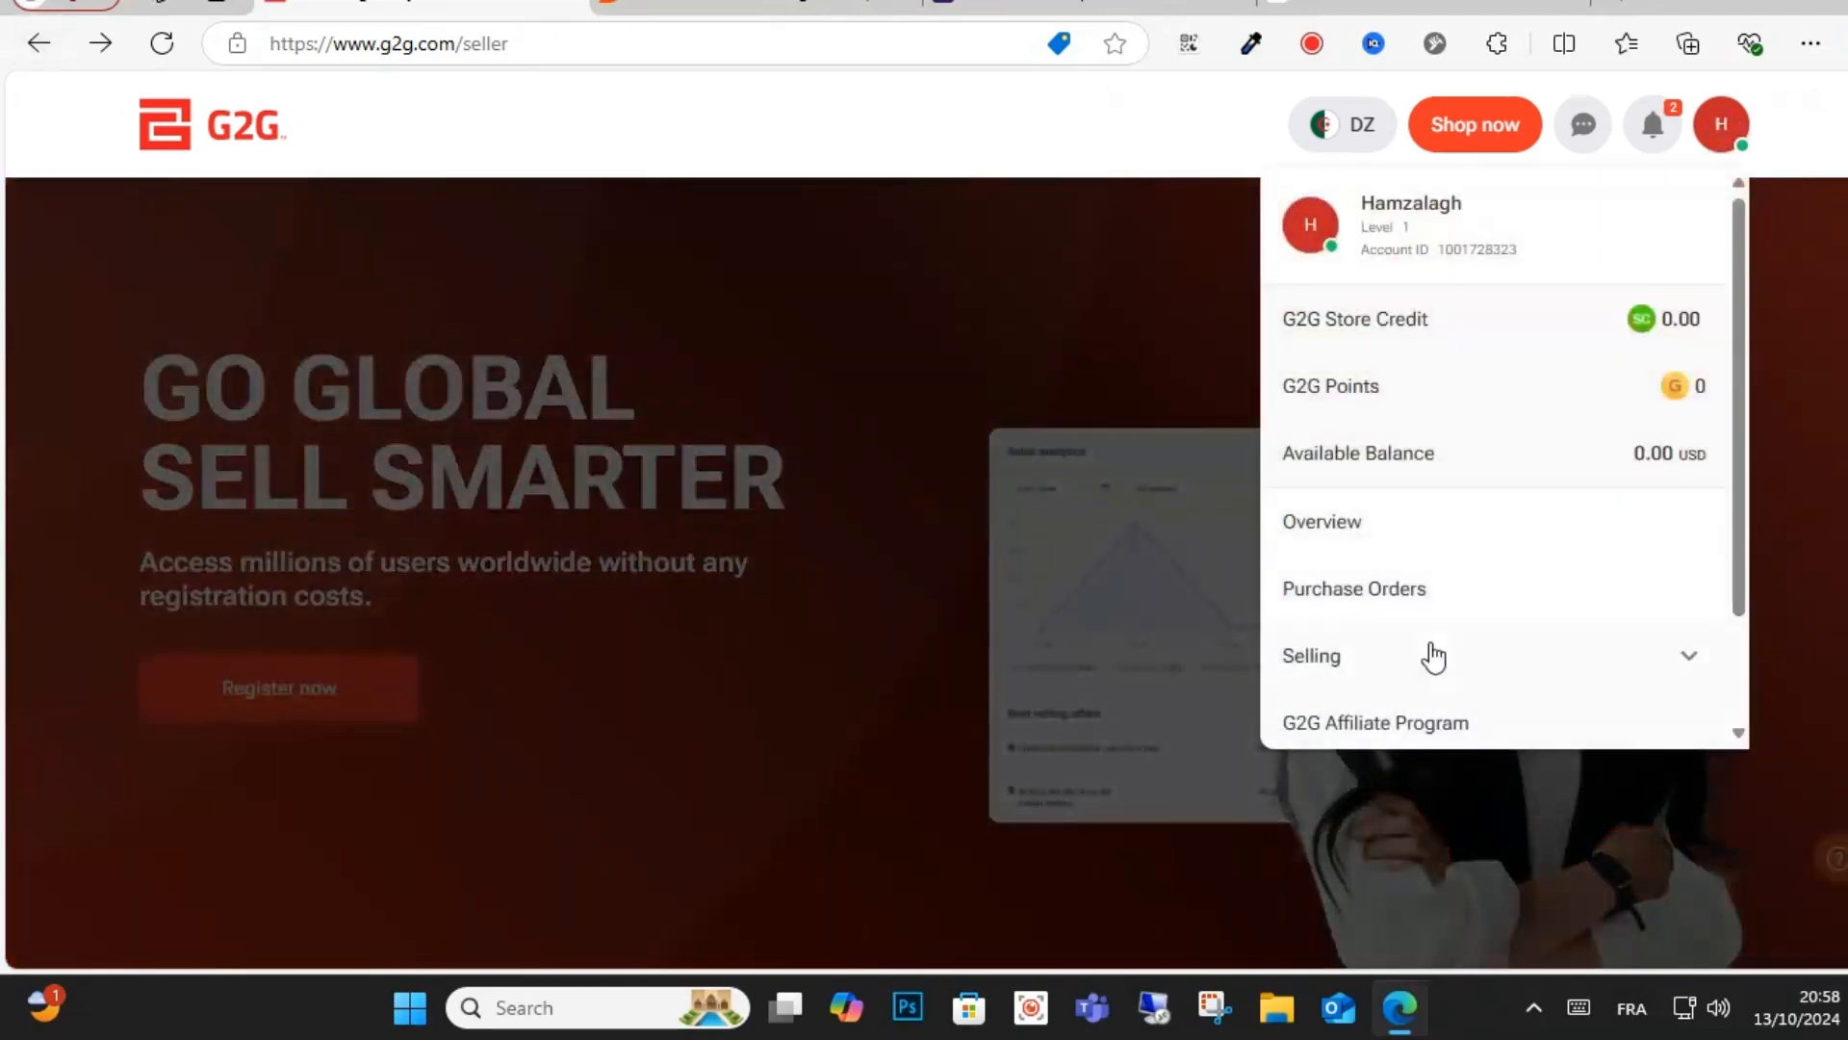
pyautogui.scroll(-2, 1426, 651)
pyautogui.click(1352, 715)
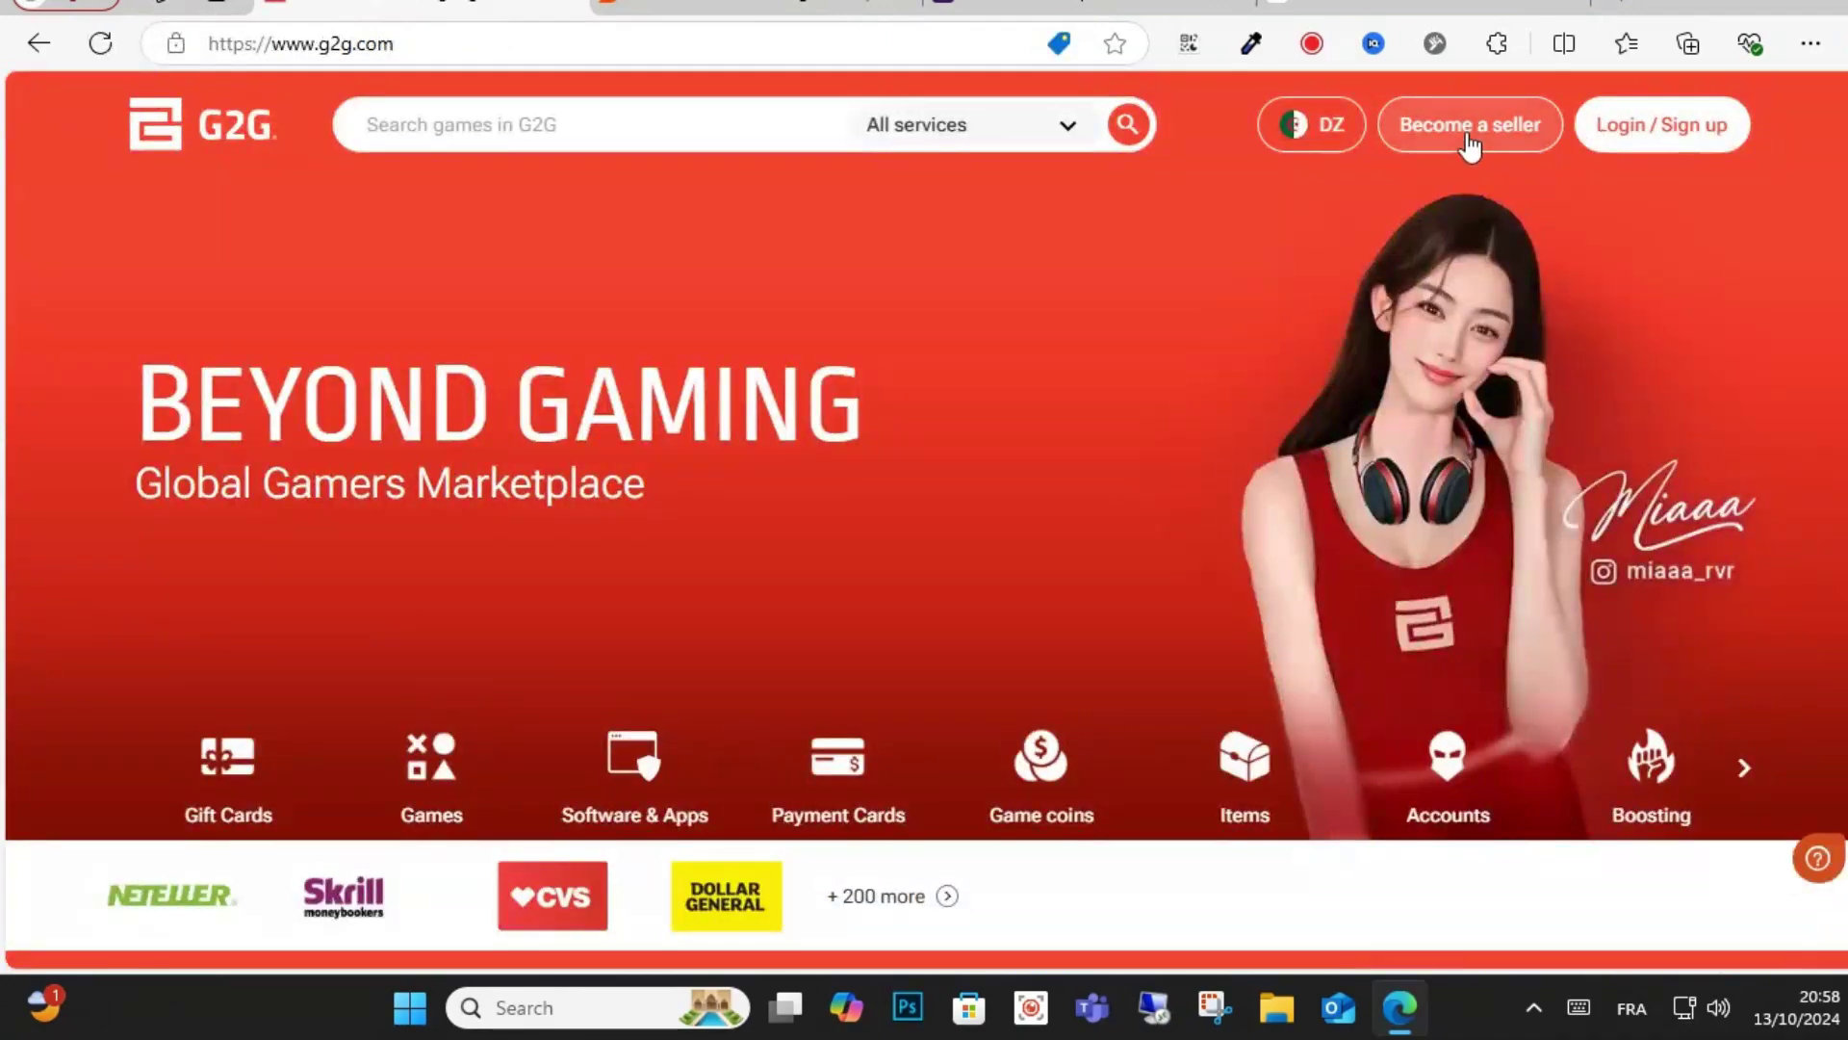
pyautogui.click(1471, 146)
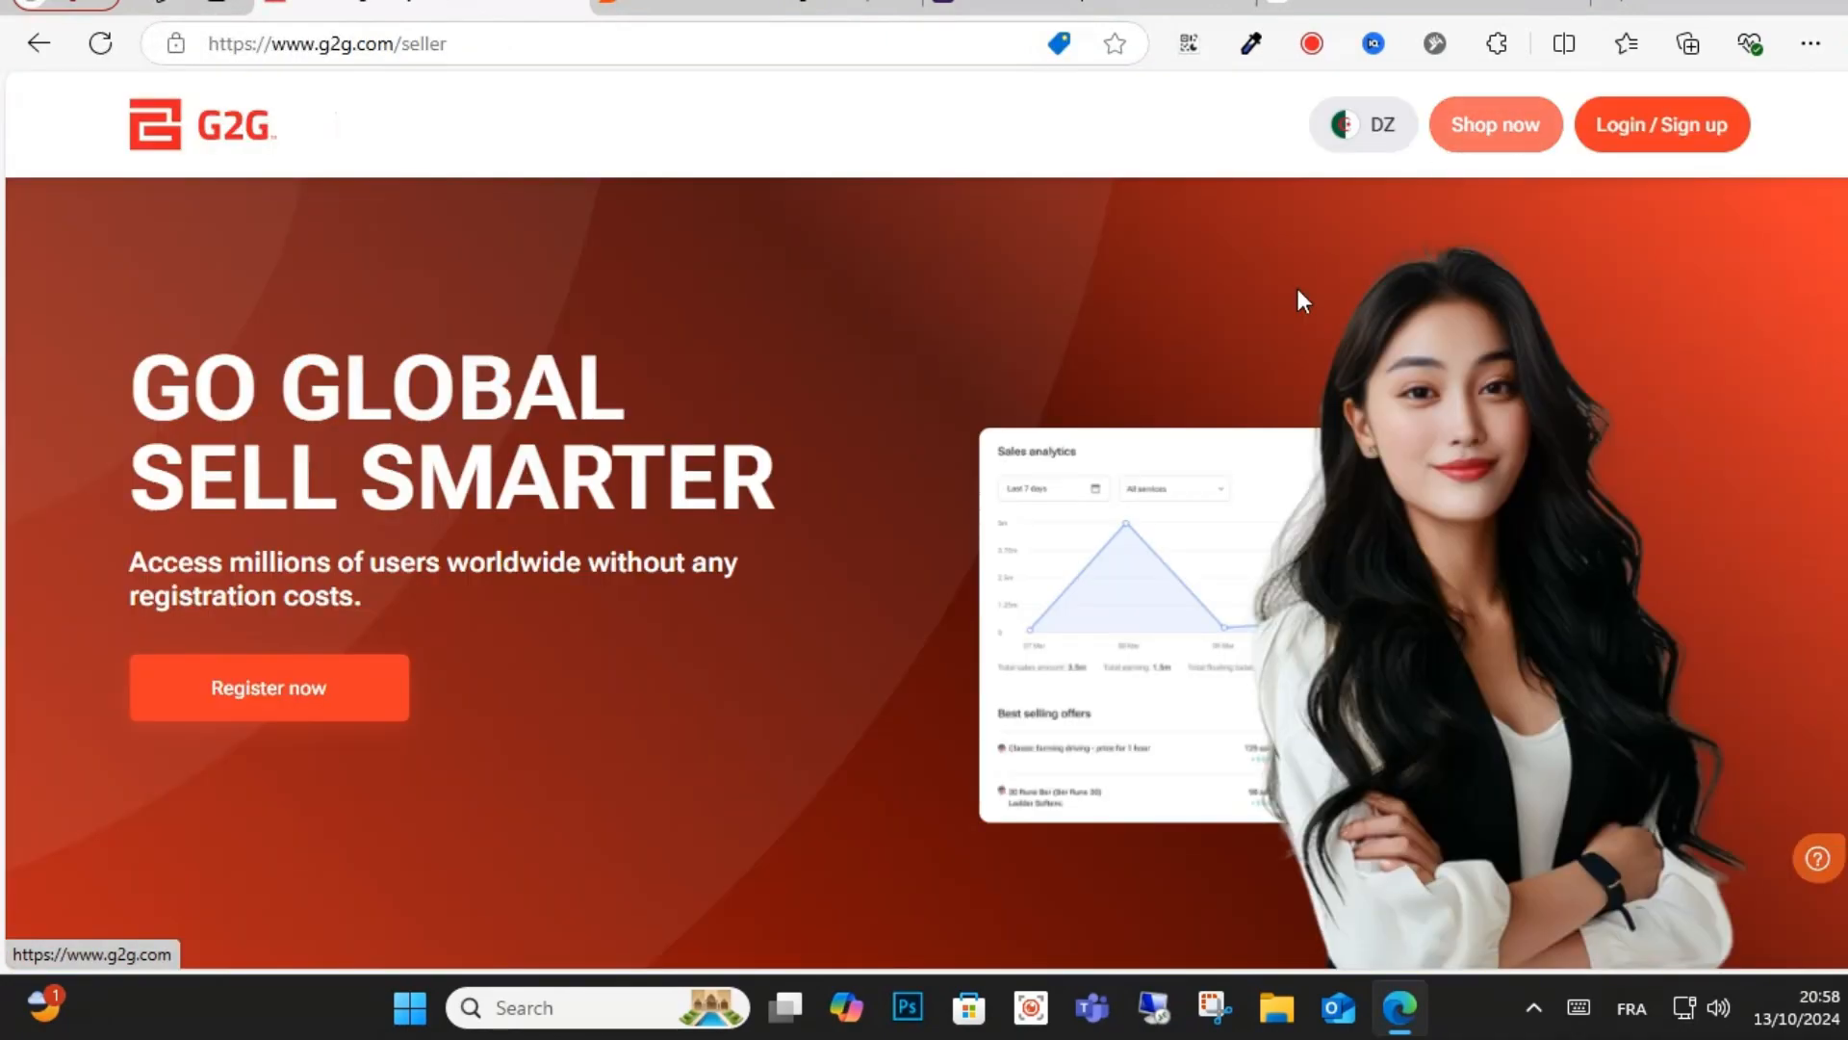
pyautogui.click(360, 703)
pyautogui.scroll(-3, 888, 660)
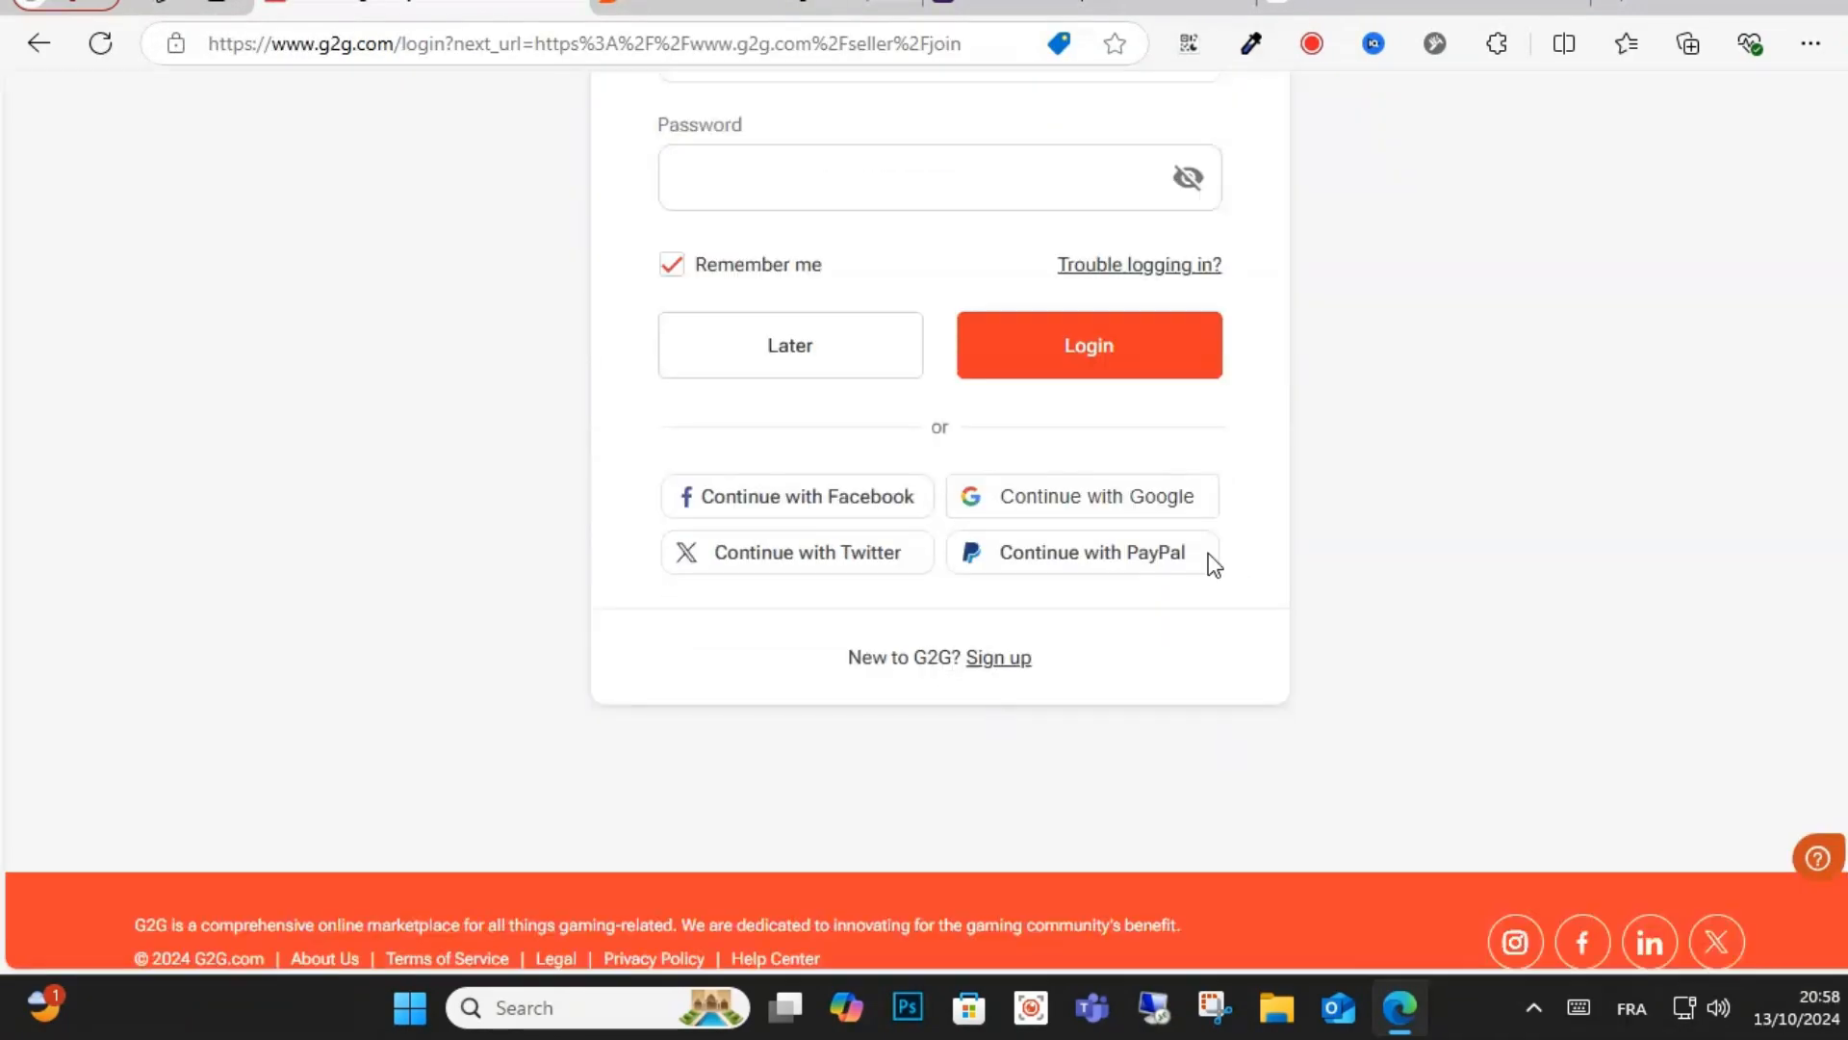
# Step: Sign in with the Google account and go back to the profile info step of seller sign-up
pyautogui.click(1092, 502)
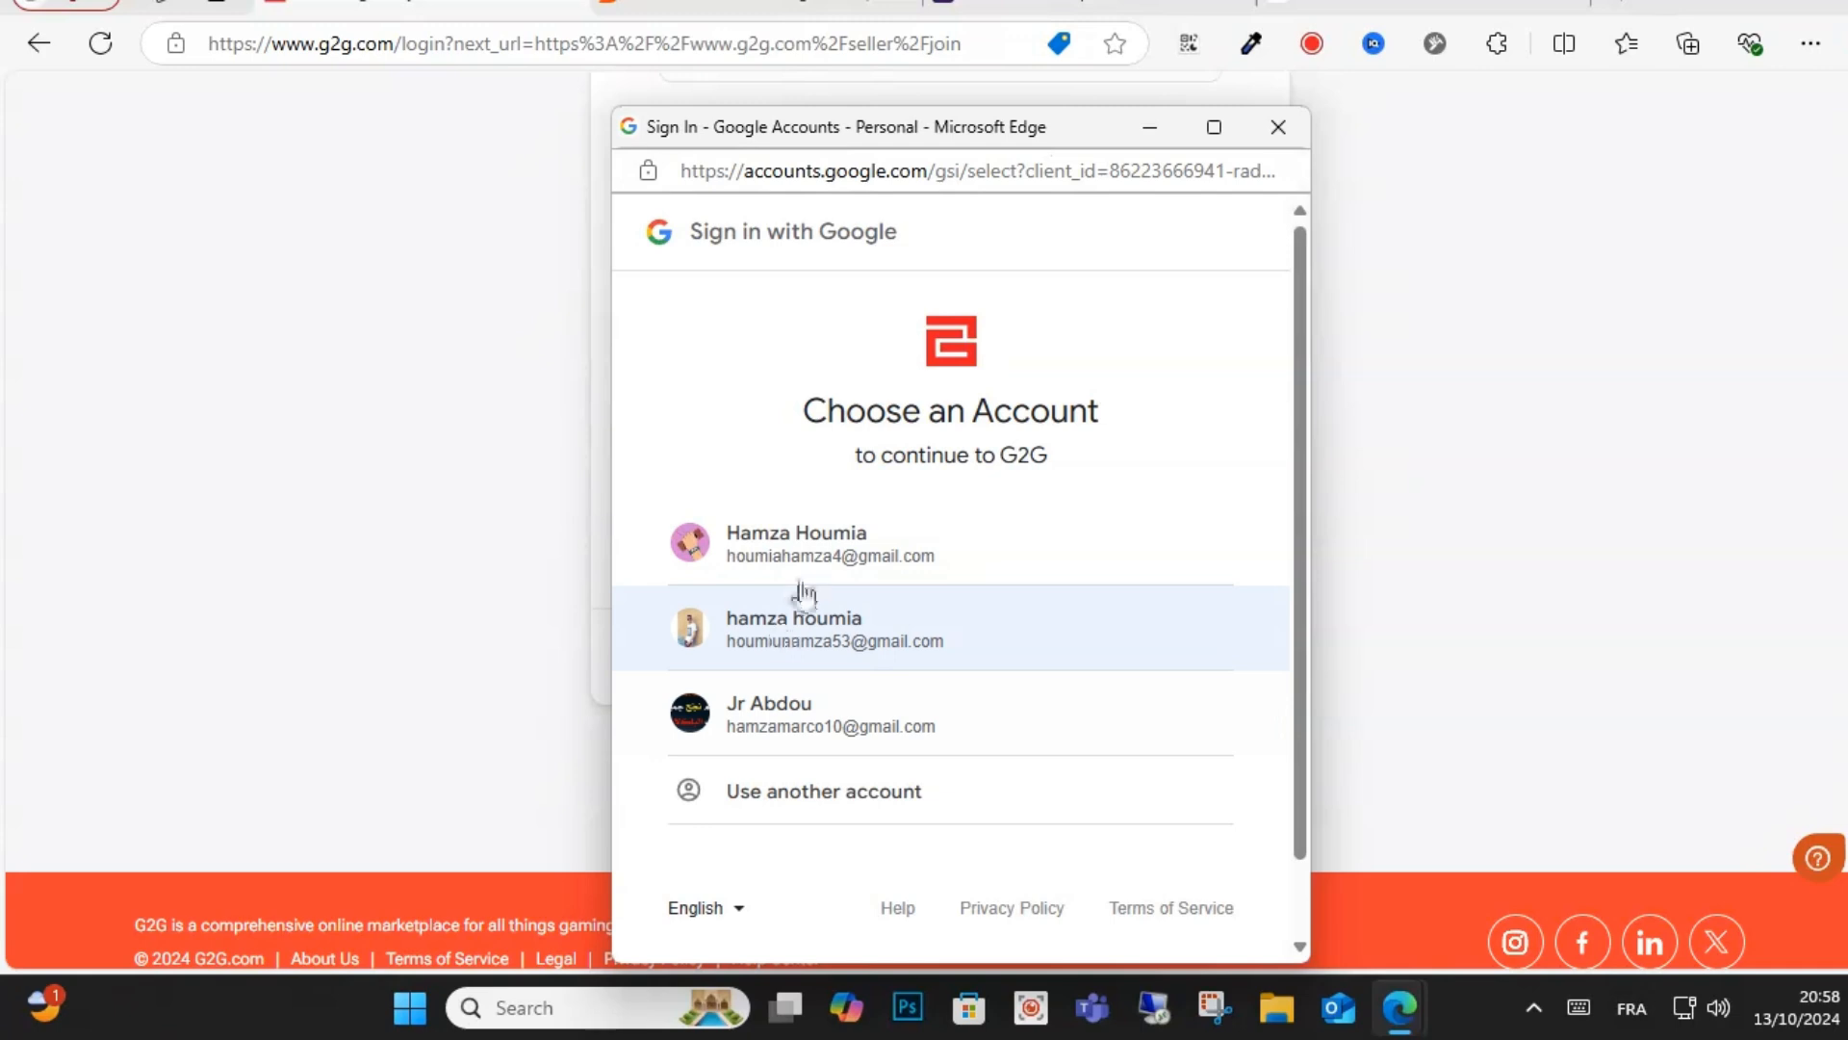
pyautogui.click(796, 549)
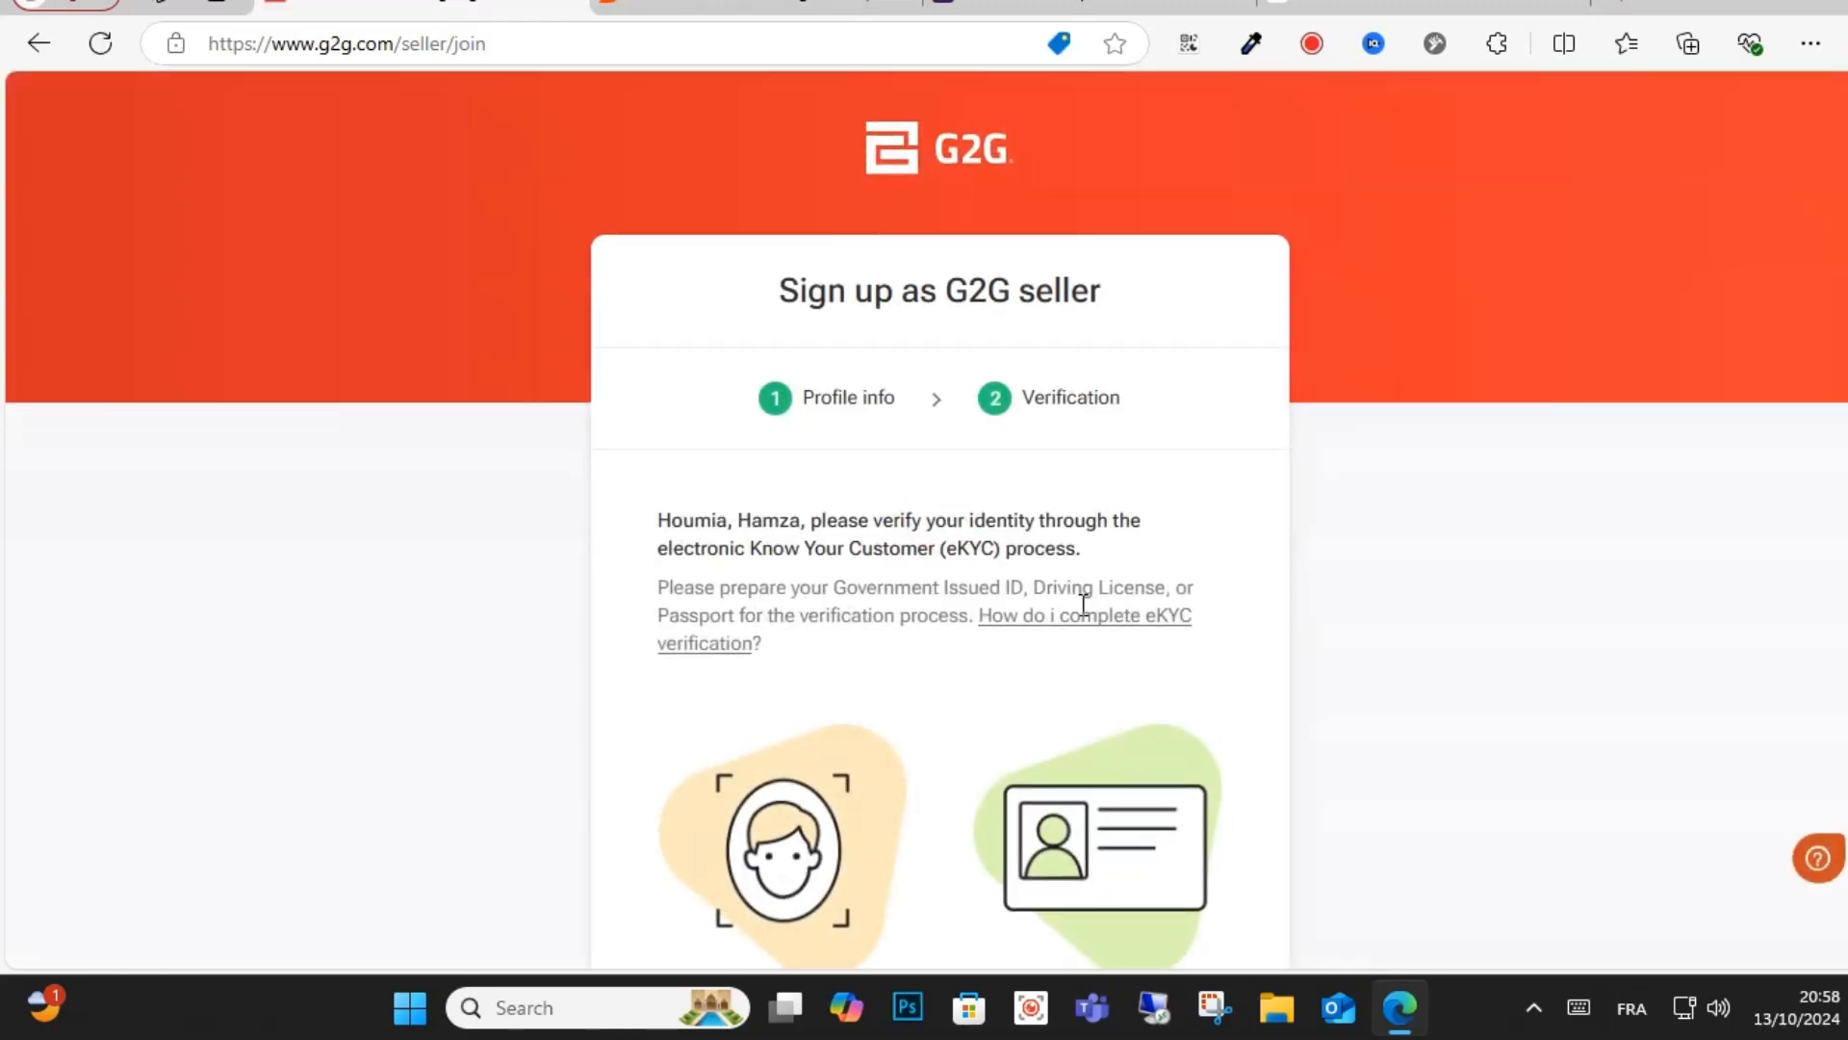
pyautogui.scroll(-2, 871, 159)
pyautogui.scroll(-1, 958, 150)
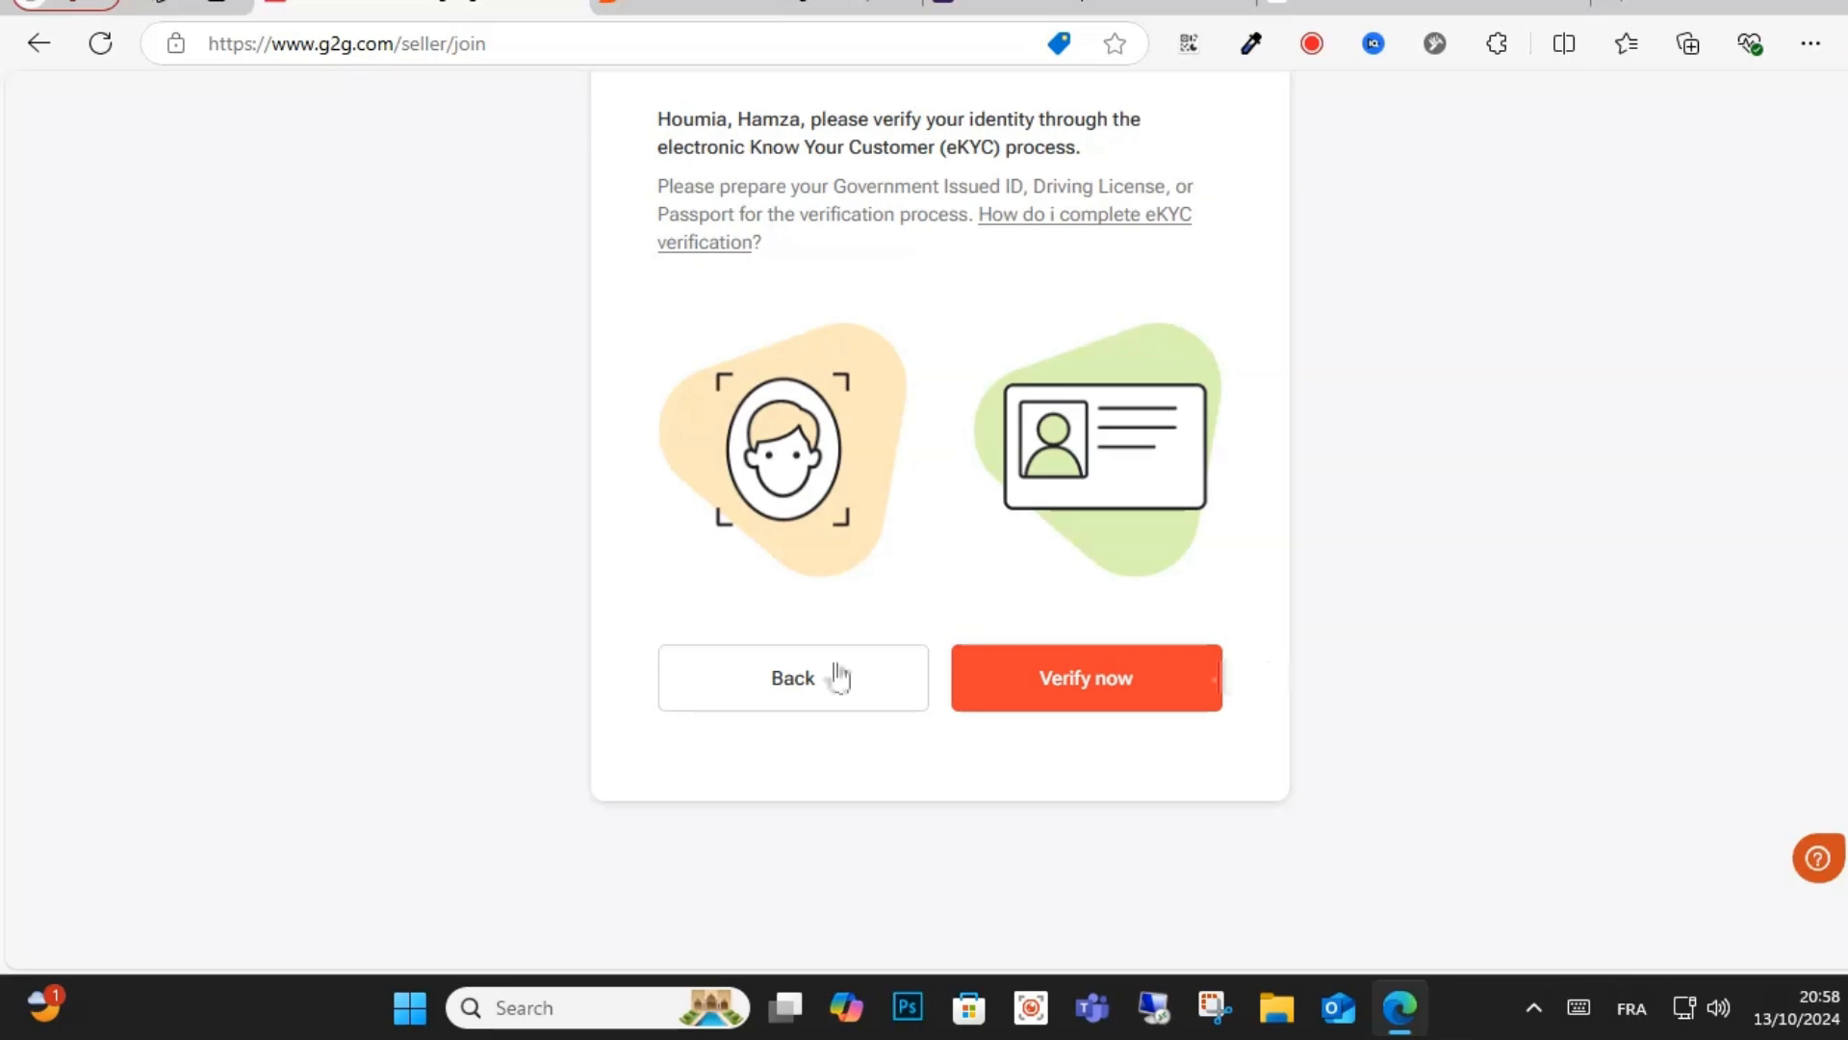
pyautogui.click(802, 686)
pyautogui.scroll(-3, 968, 732)
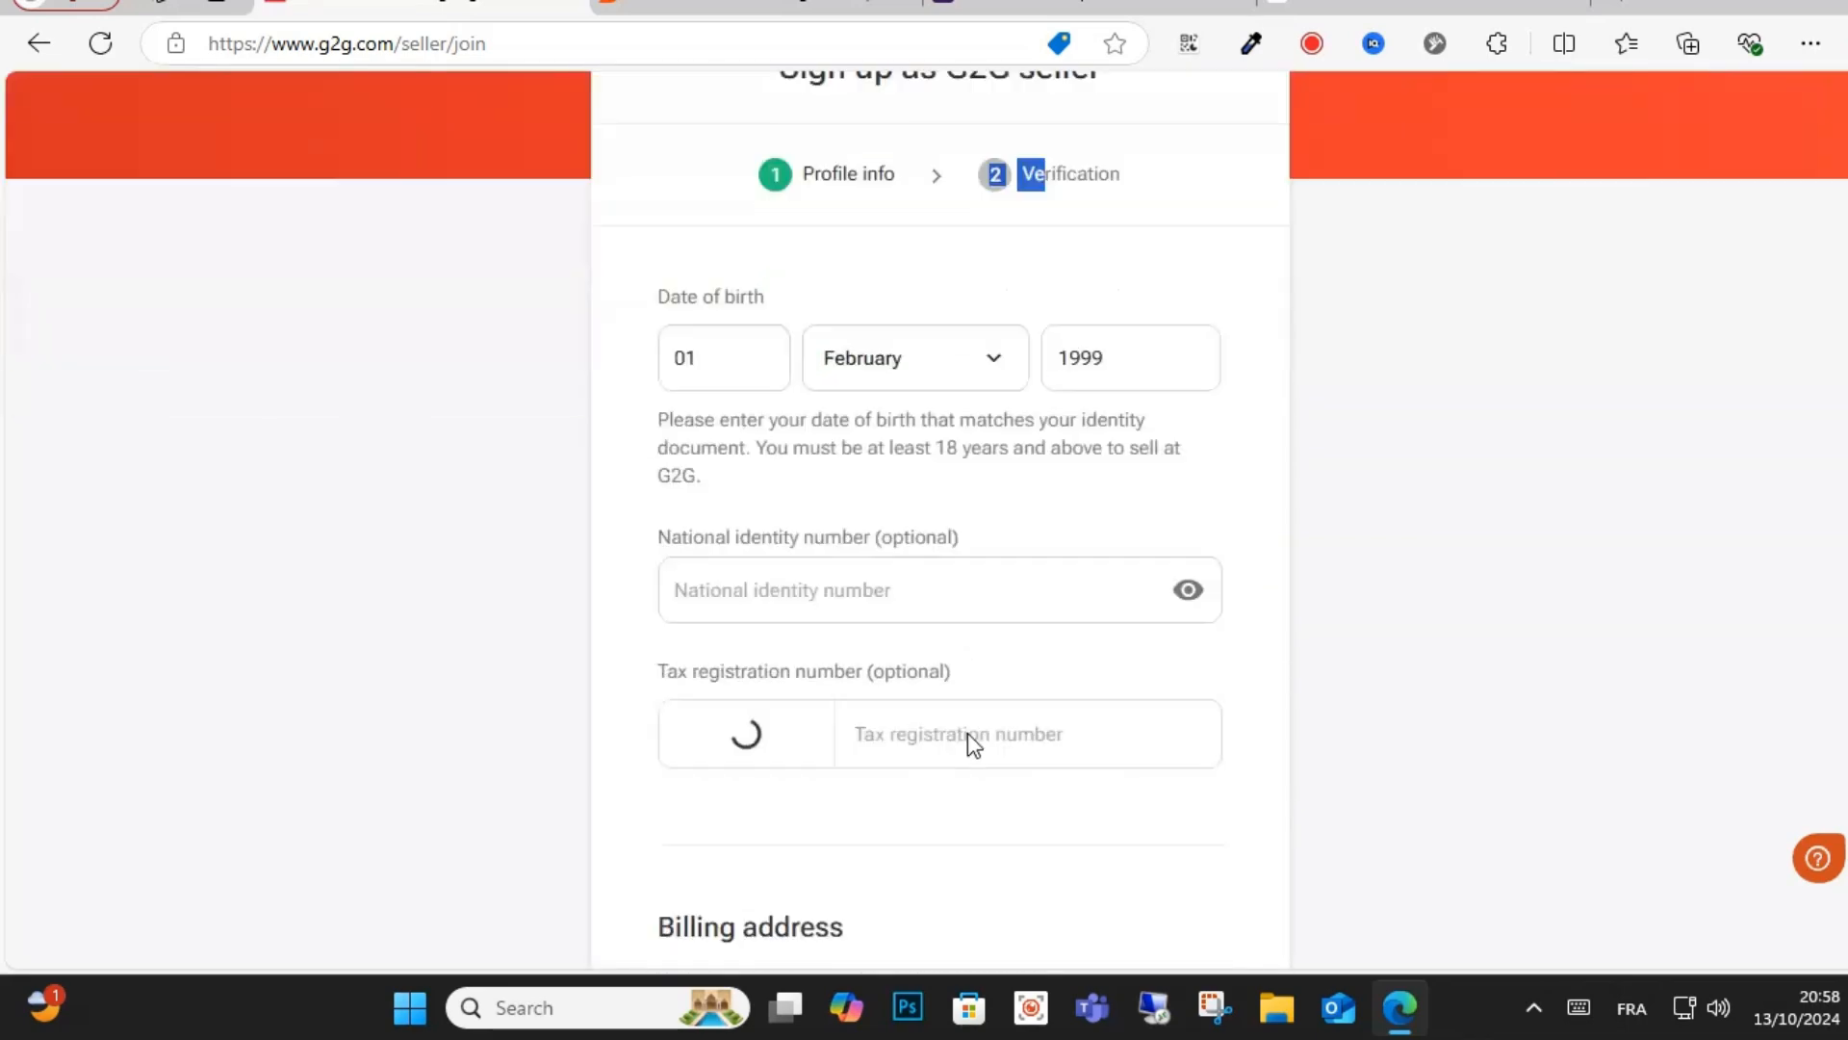
pyautogui.scroll(2, 780, 290)
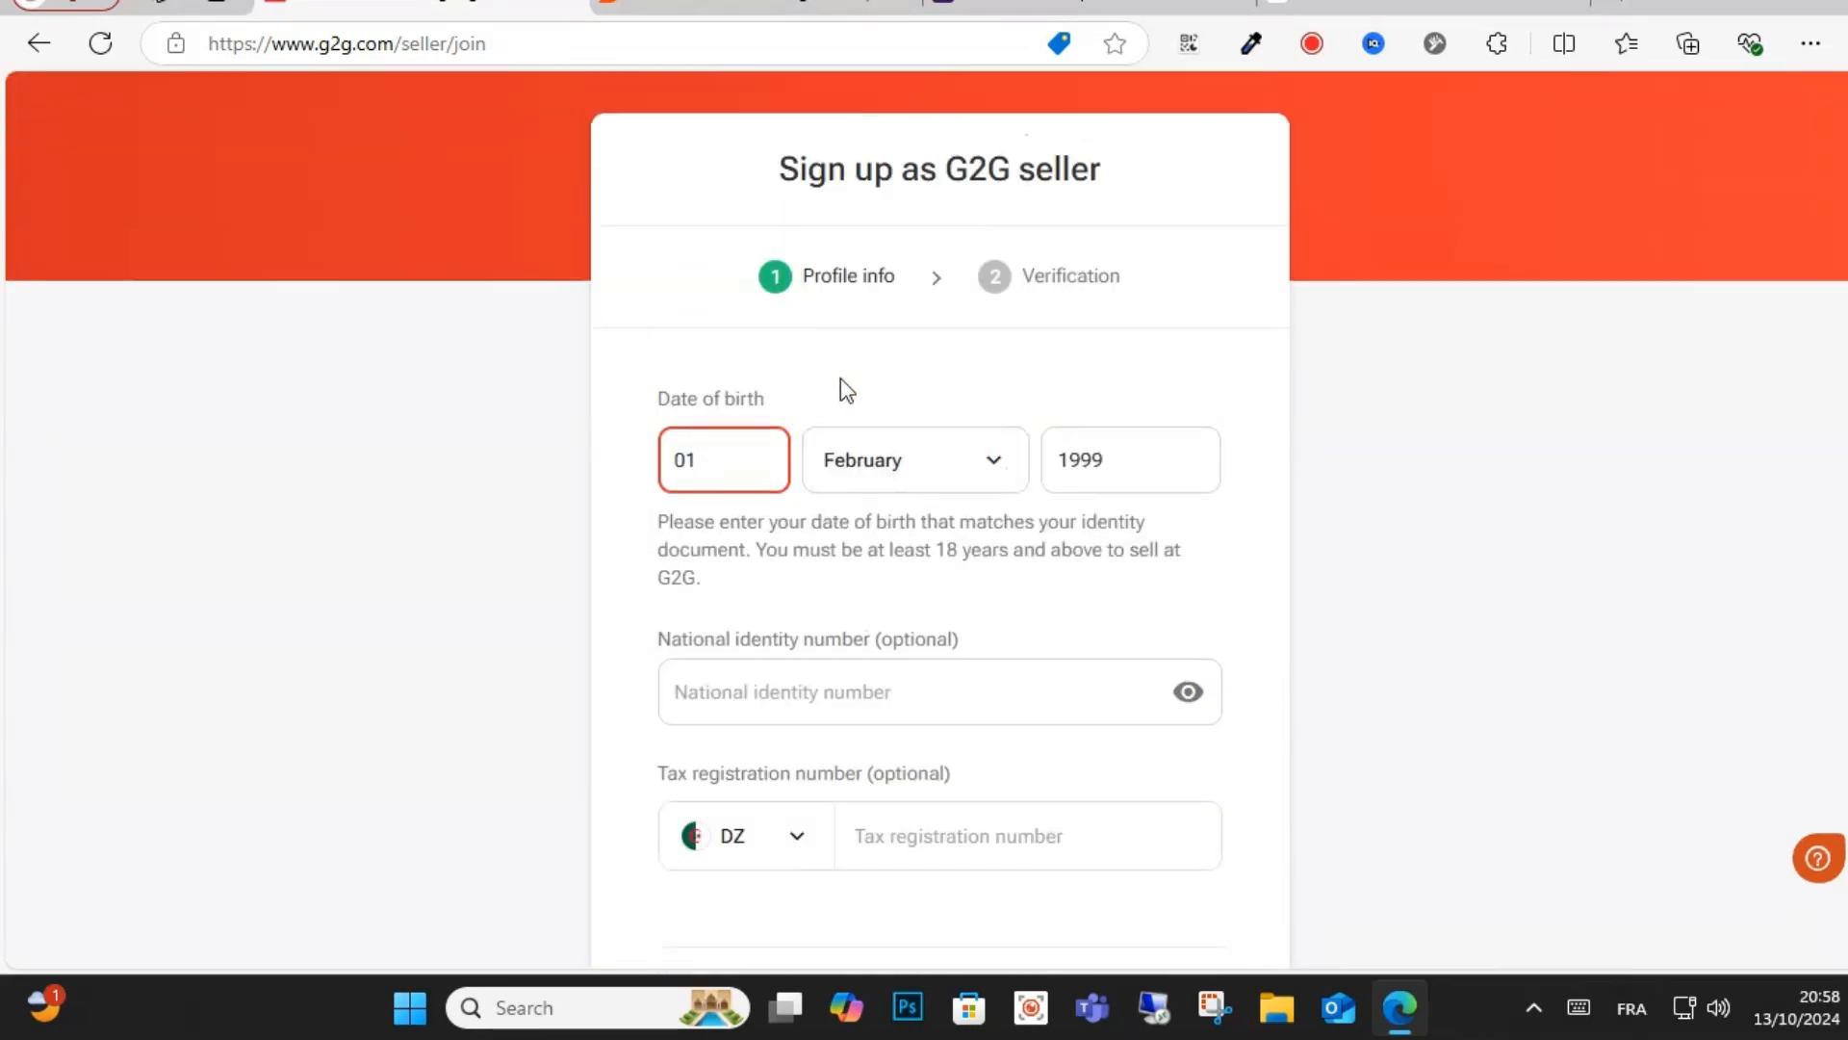
pyautogui.click(1093, 457)
pyautogui.scroll(-1, 949, 540)
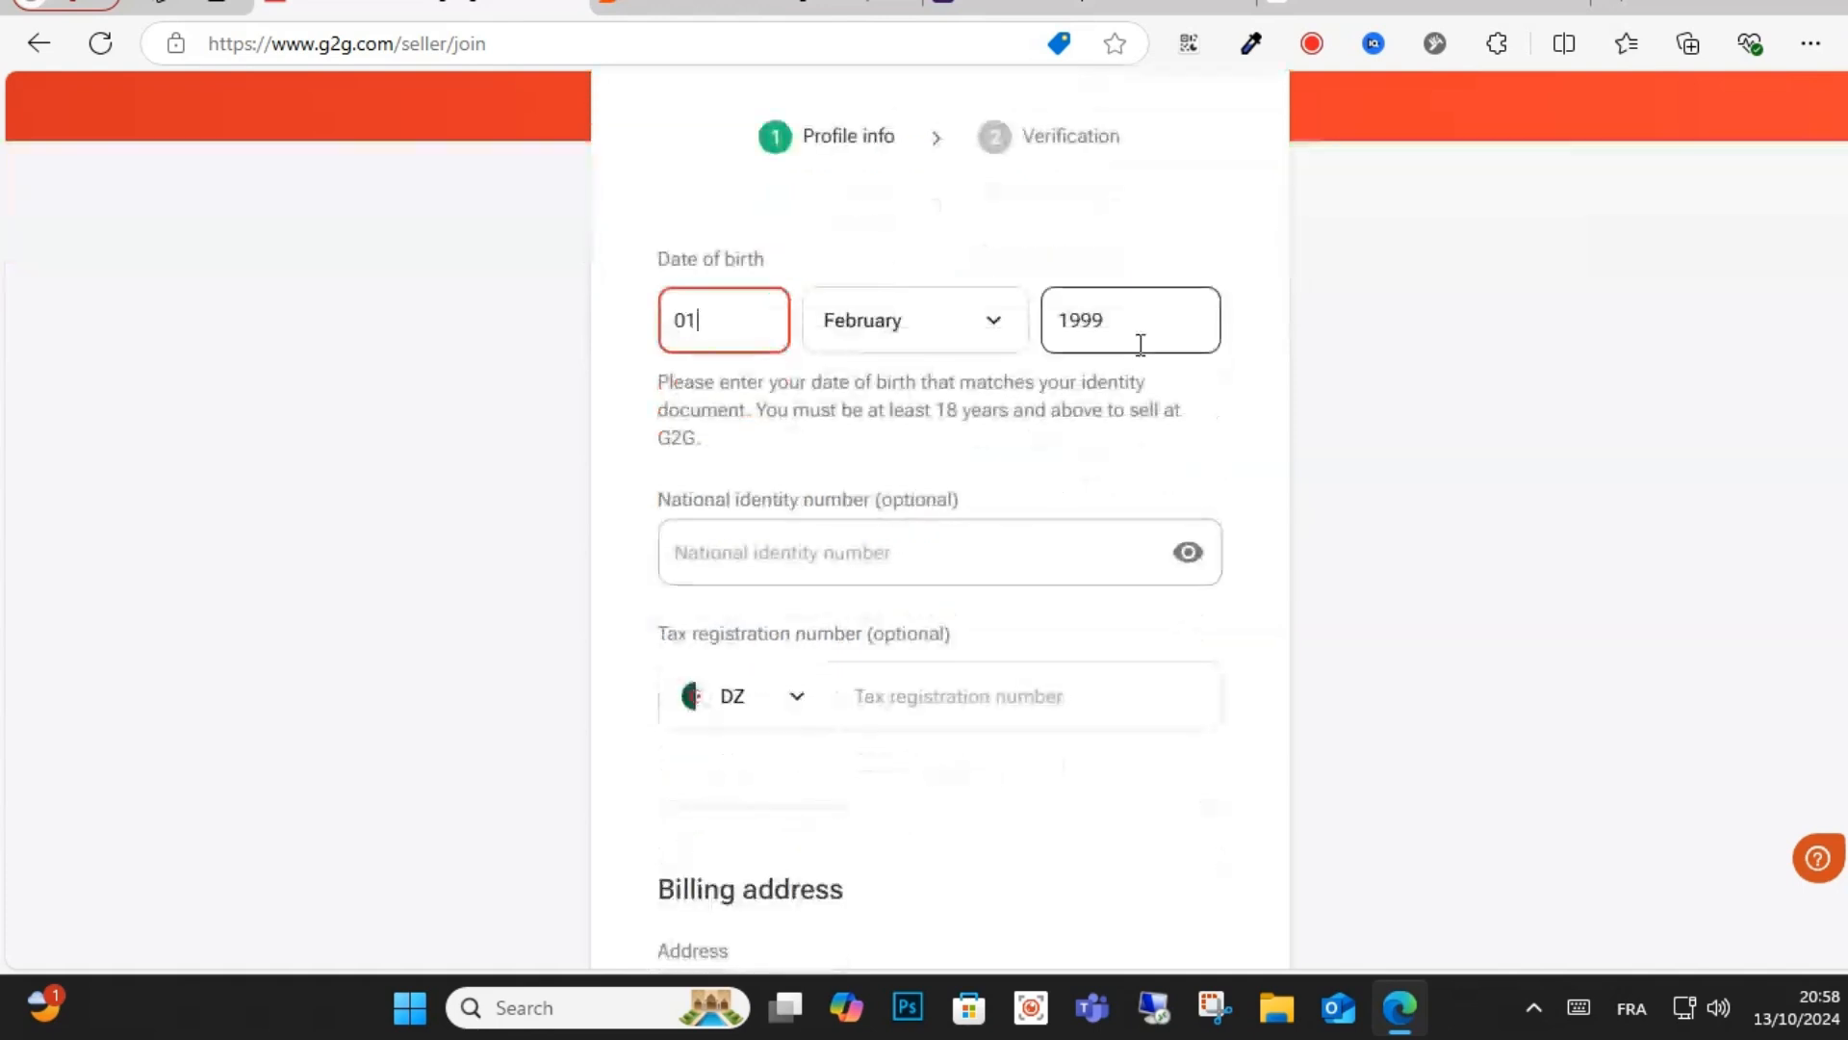
pyautogui.click(986, 538)
pyautogui.scroll(-3, 1038, 553)
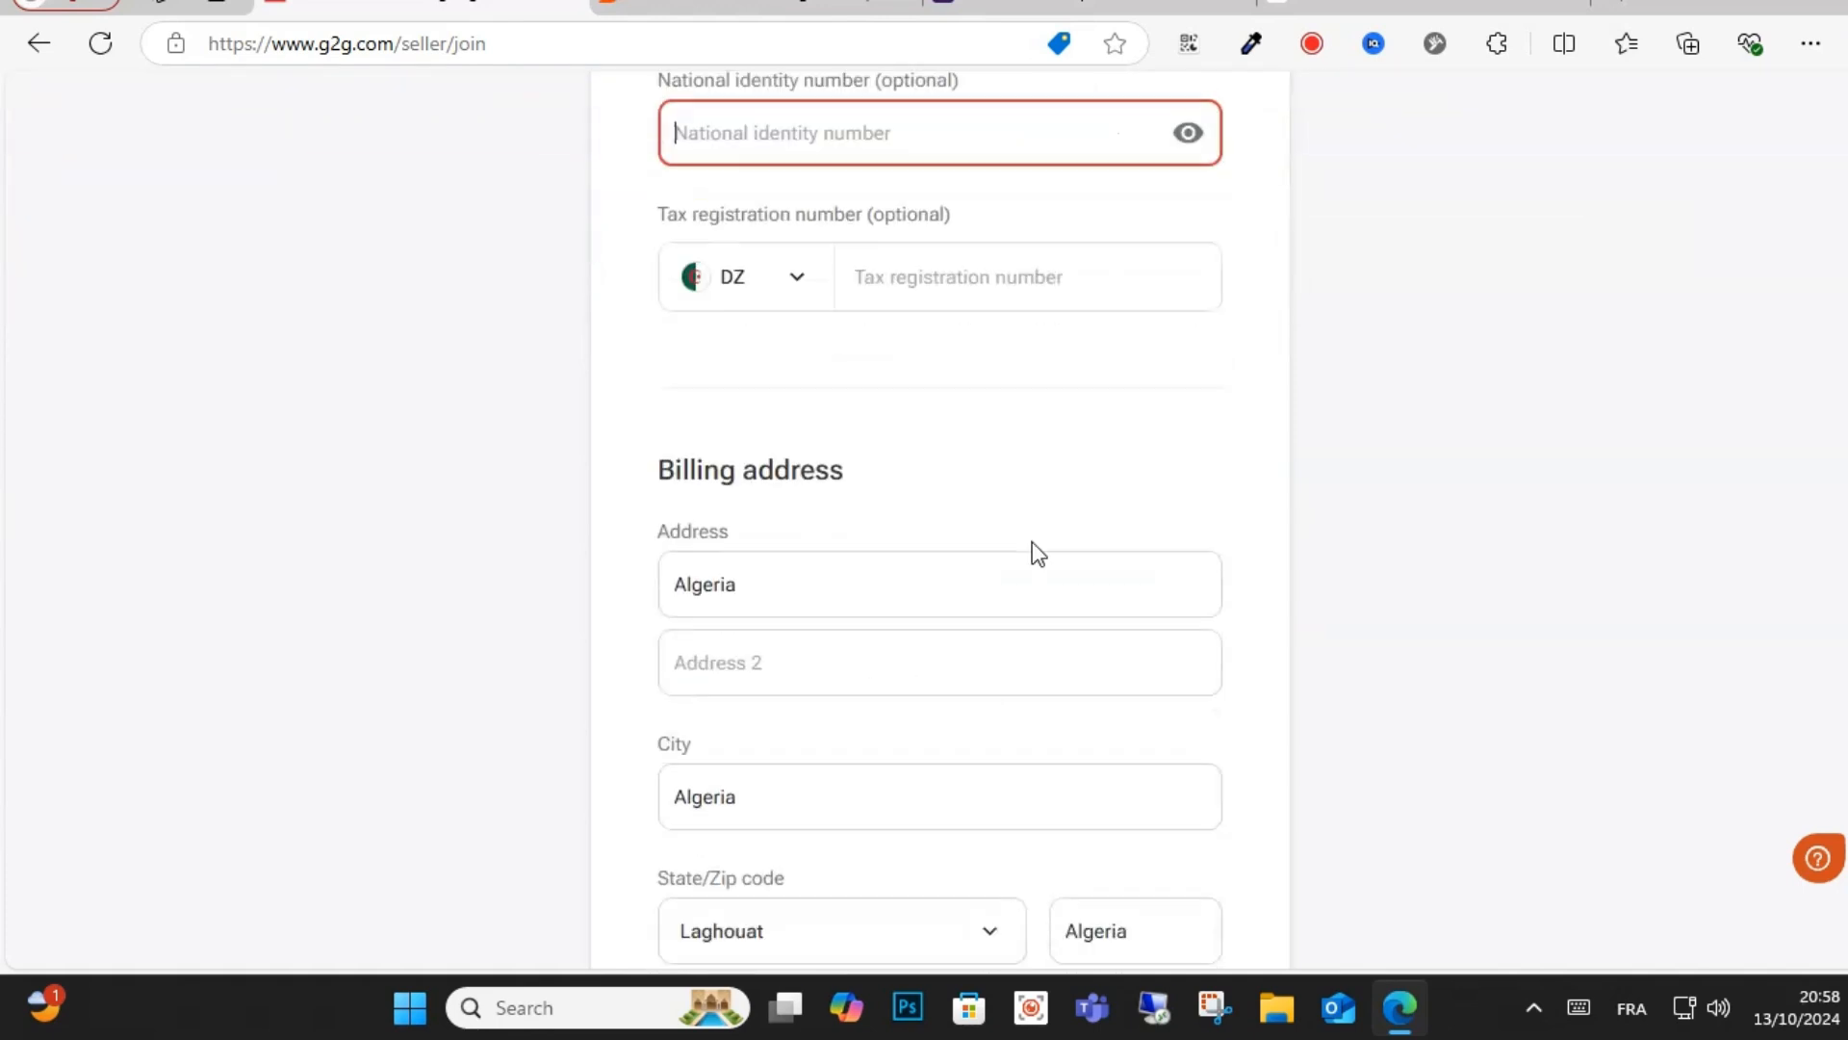
pyautogui.click(998, 291)
pyautogui.moveTo(699, 210); pyautogui.dragTo(866, 211)
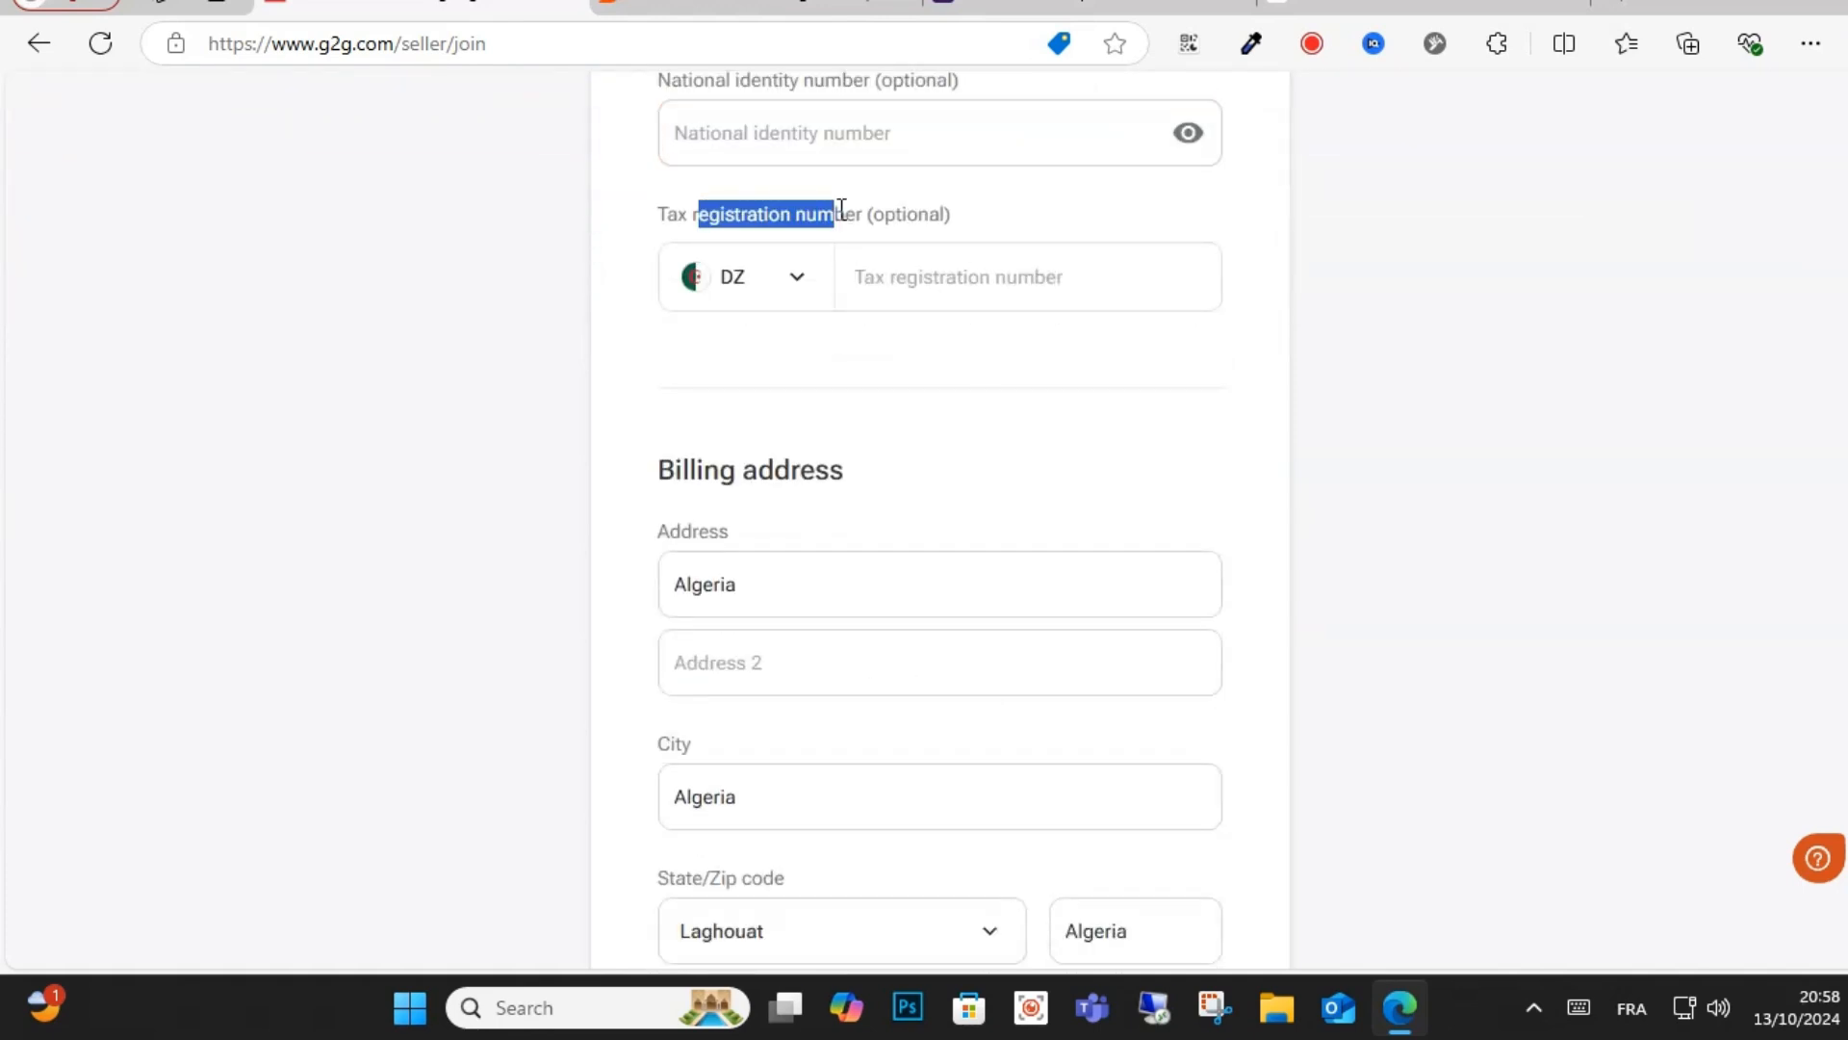
pyautogui.click(766, 269)
pyautogui.scroll(-3, 896, 438)
pyautogui.scroll(2, 897, 438)
pyautogui.doubleClick(678, 388)
pyautogui.click(796, 440)
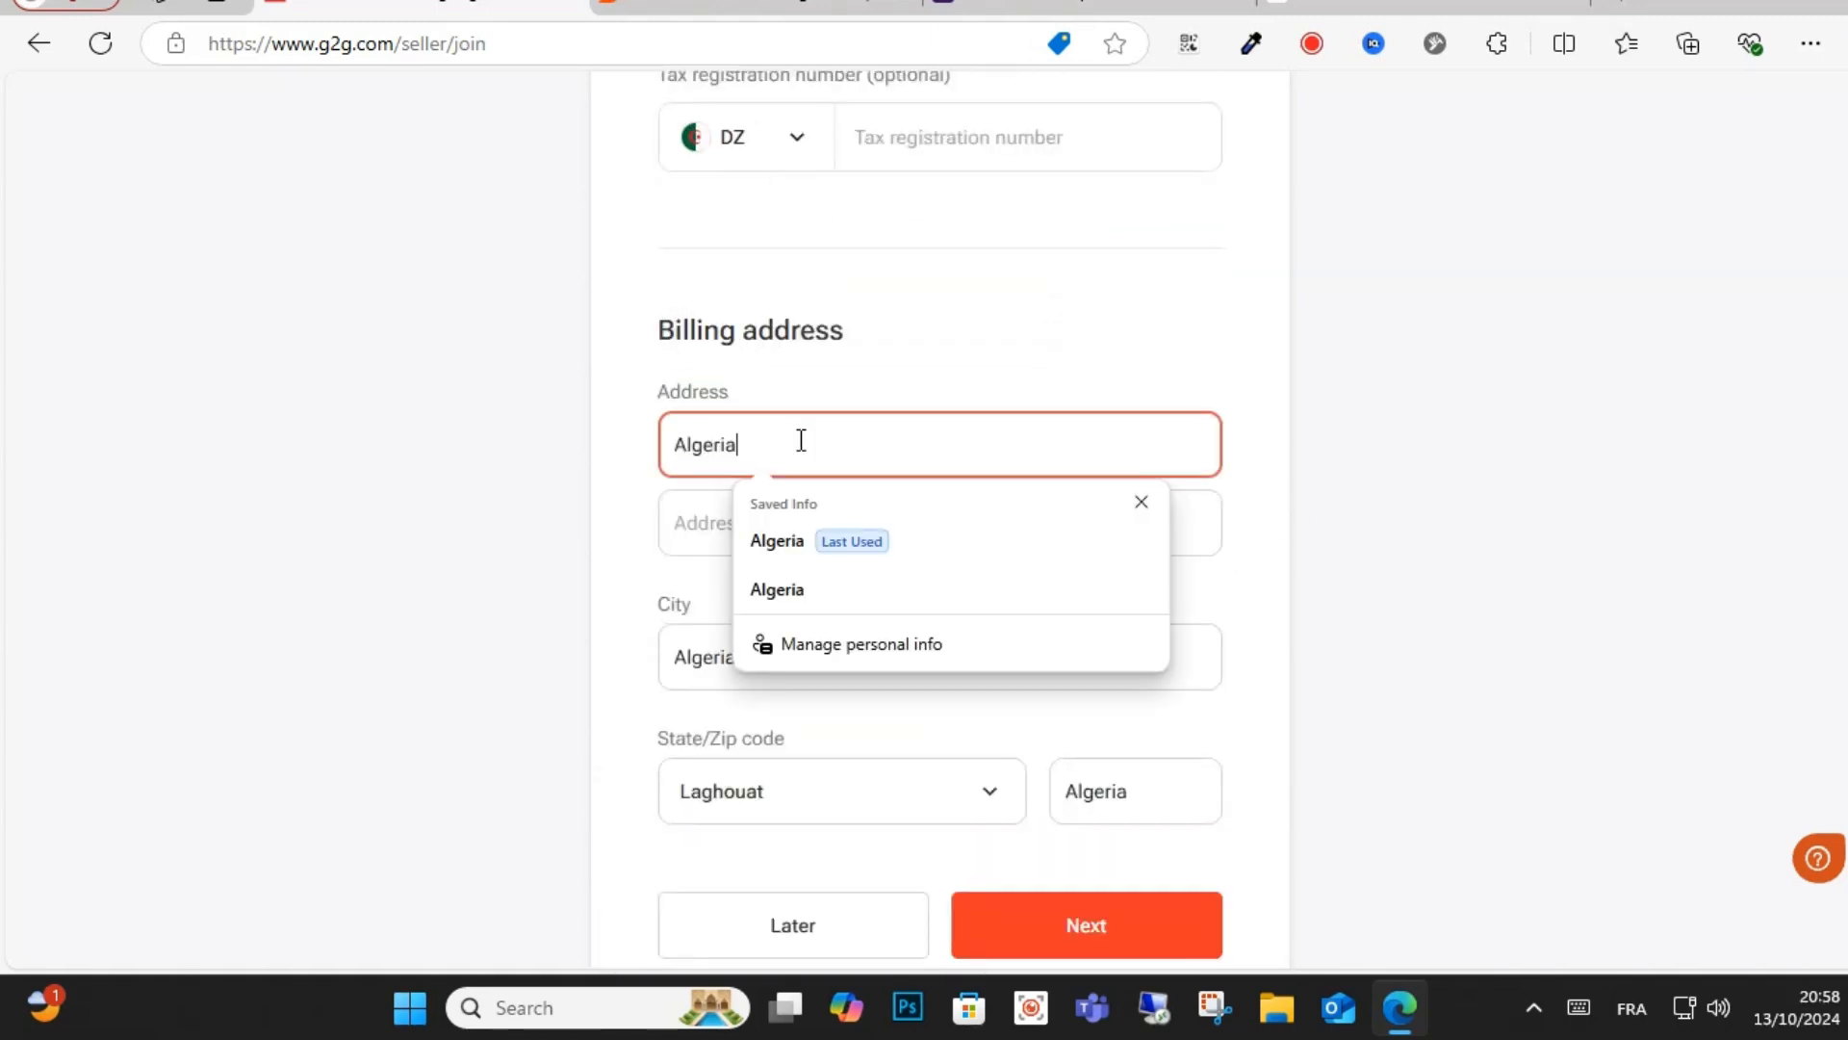
pyautogui.scroll(-3, 1272, 696)
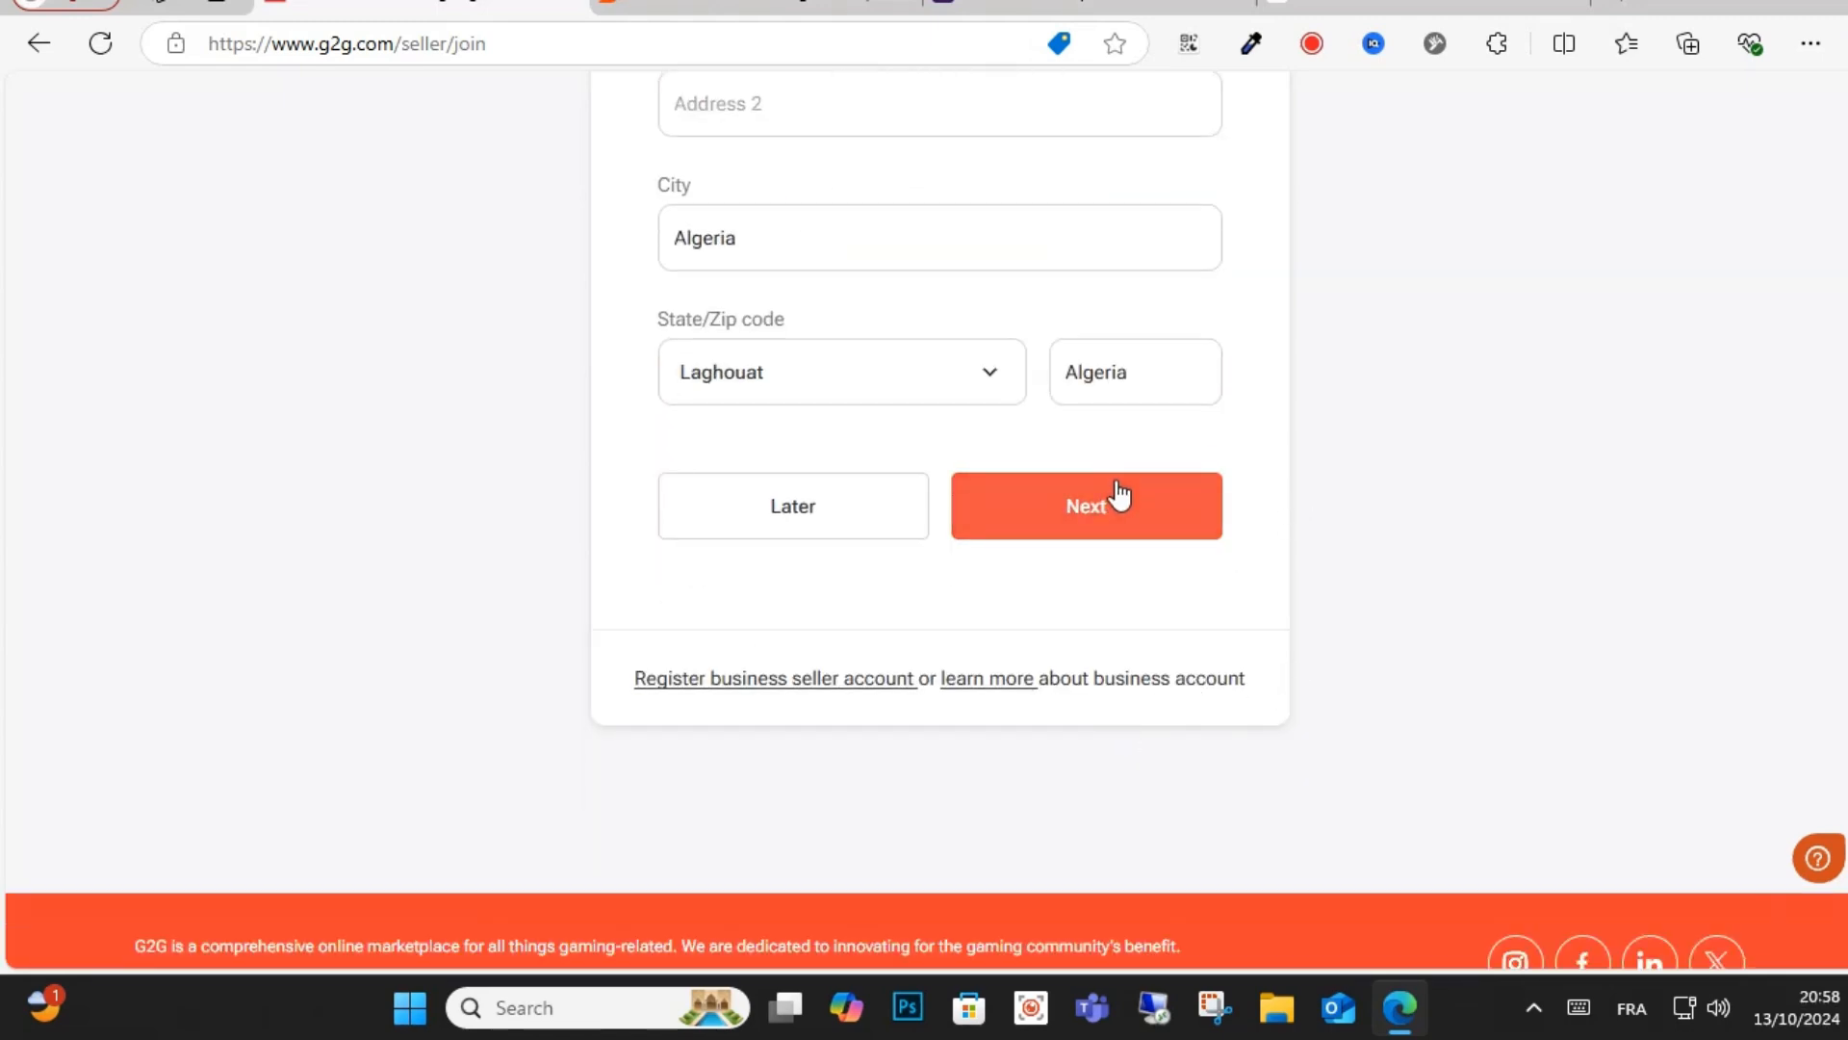
pyautogui.scroll(7, 1168, 640)
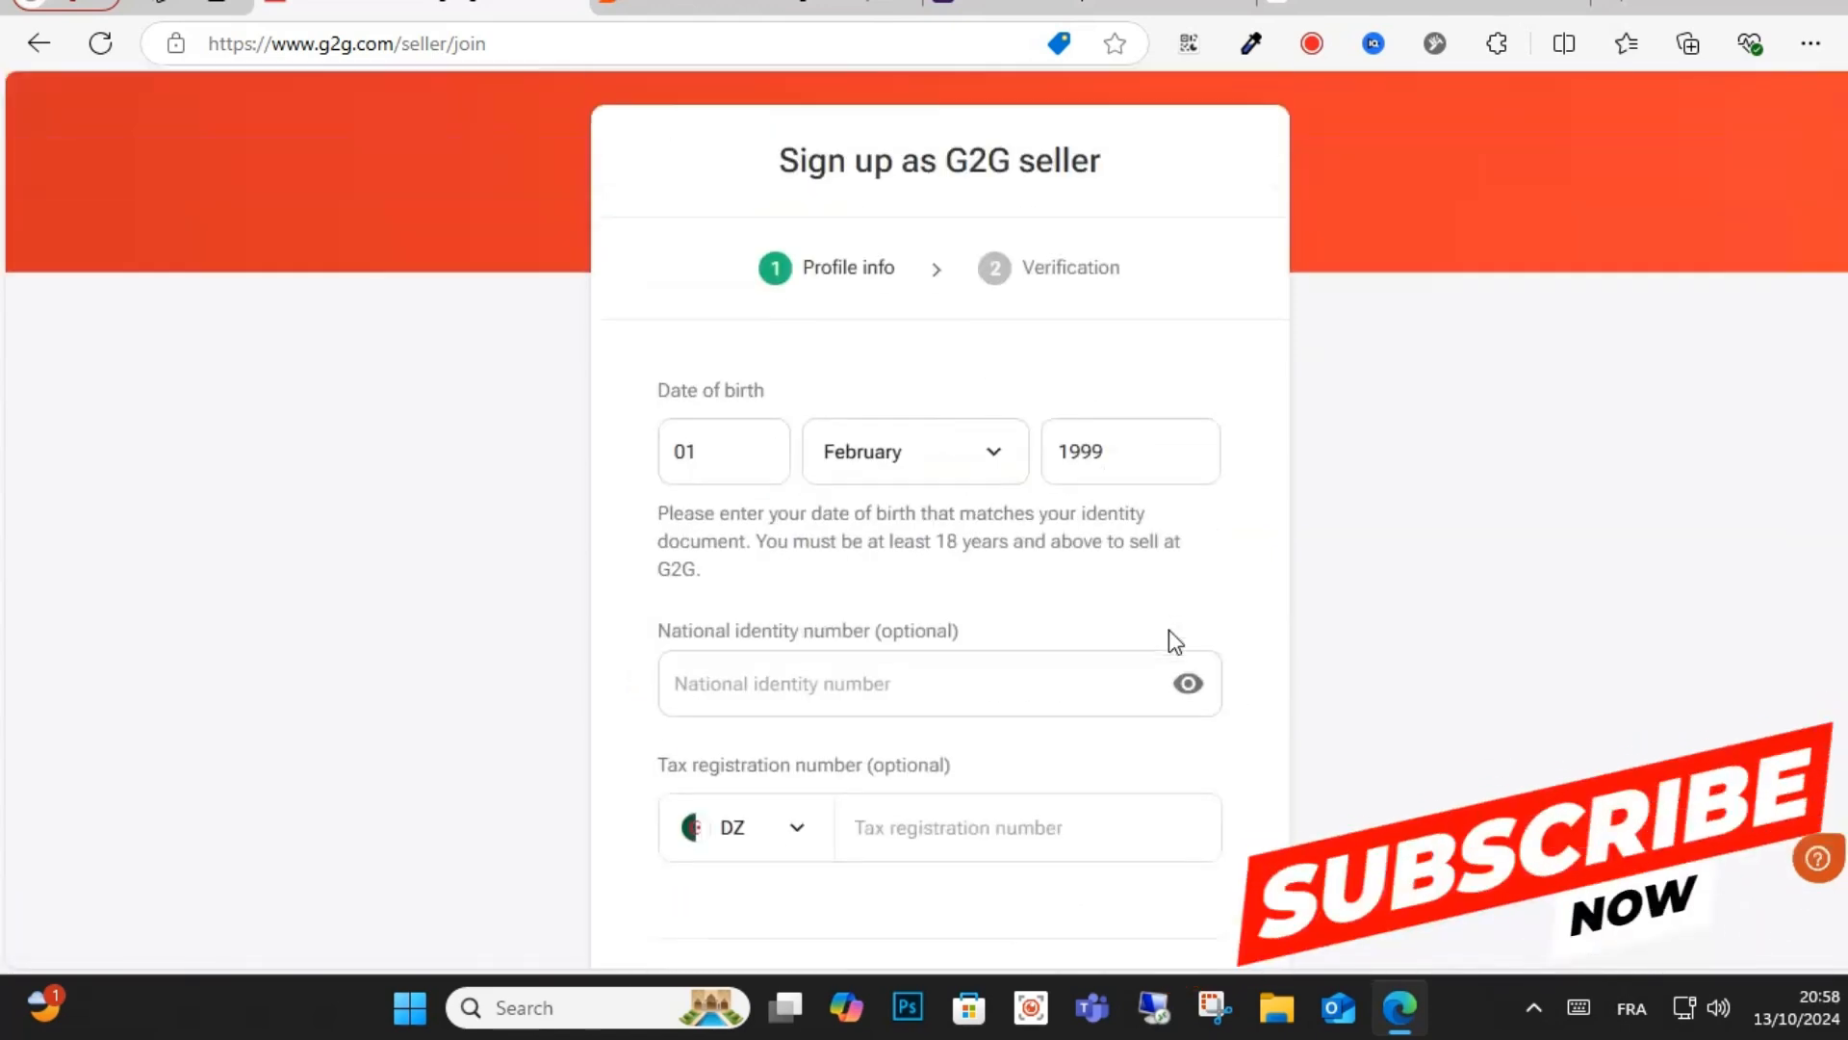
pyautogui.scroll(1, 1171, 631)
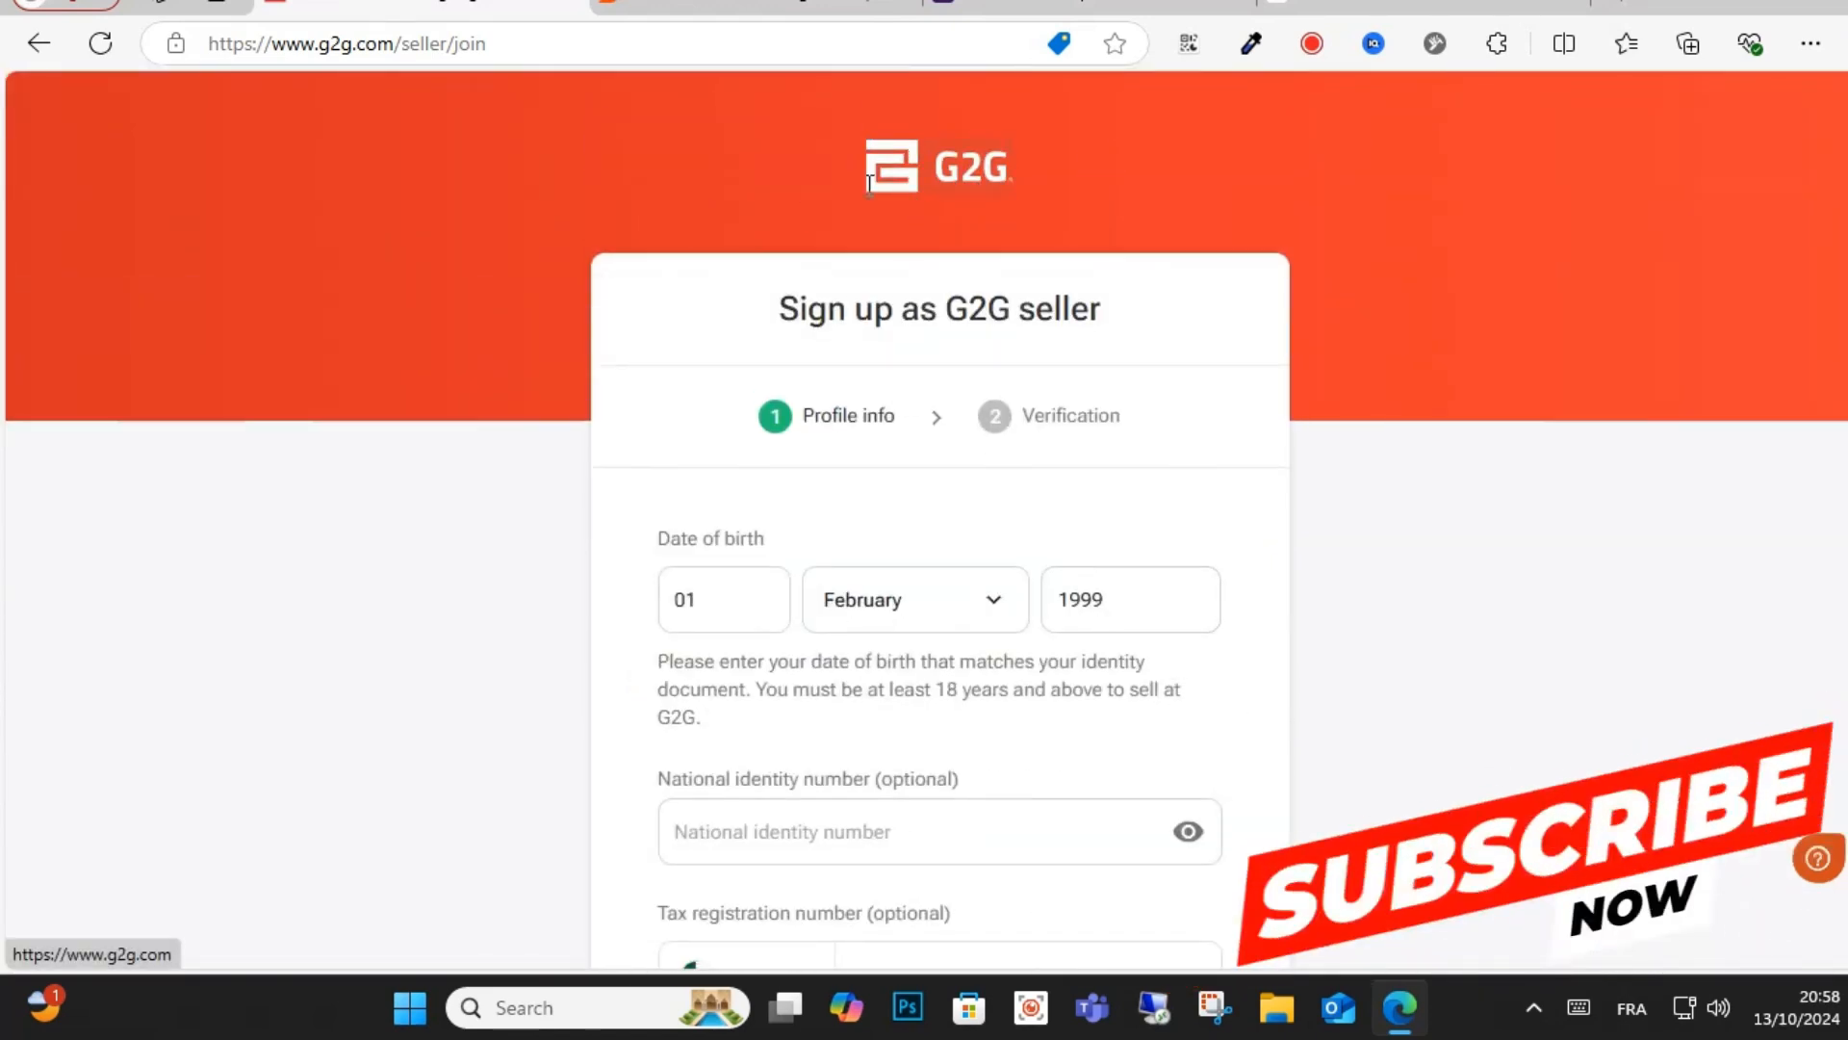